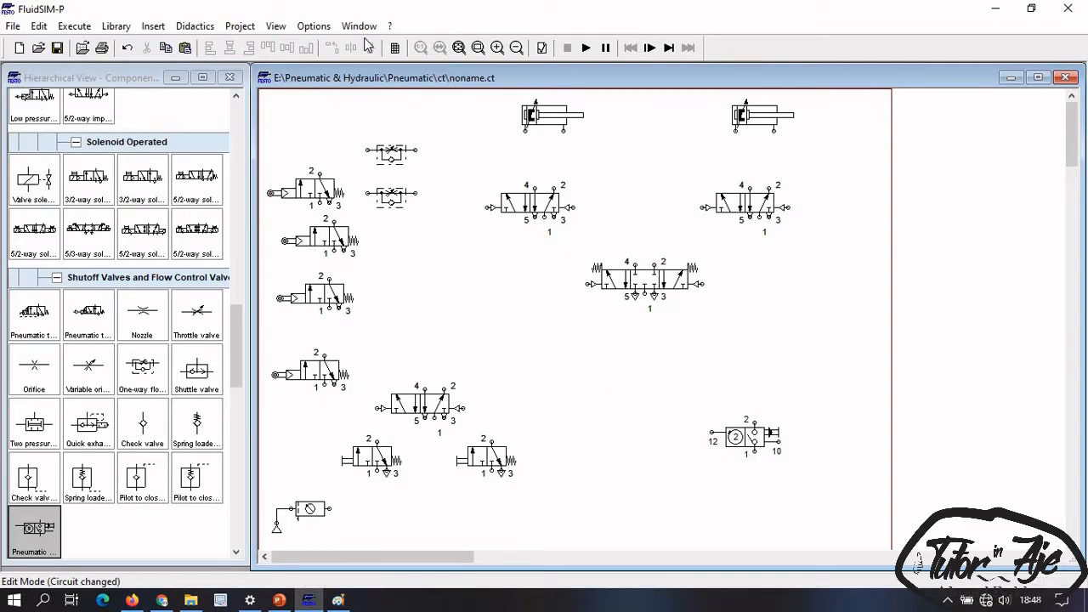
click(390, 26)
click(417, 89)
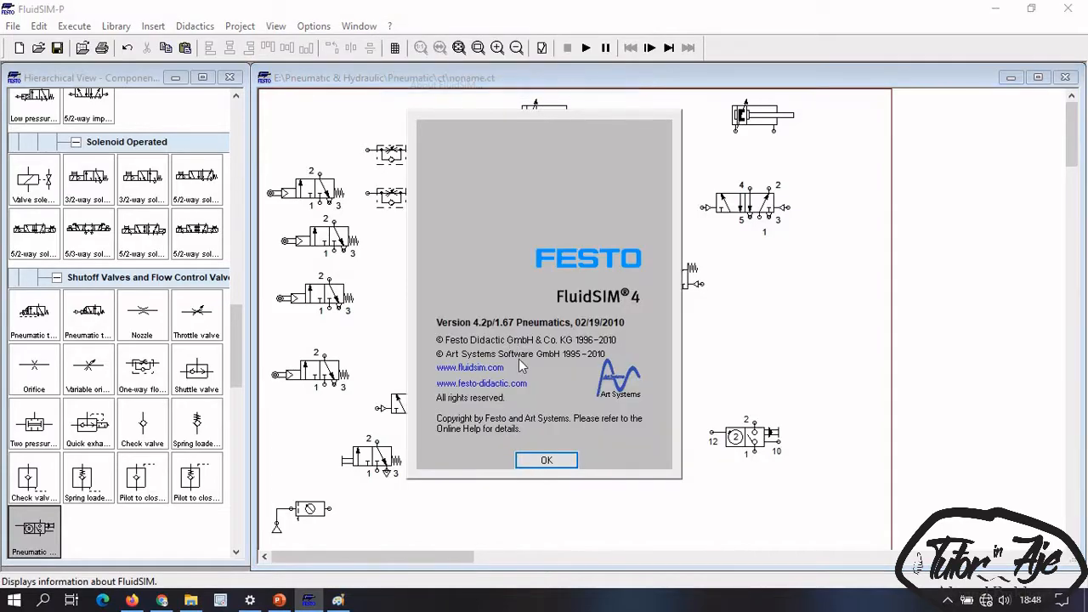
click(548, 459)
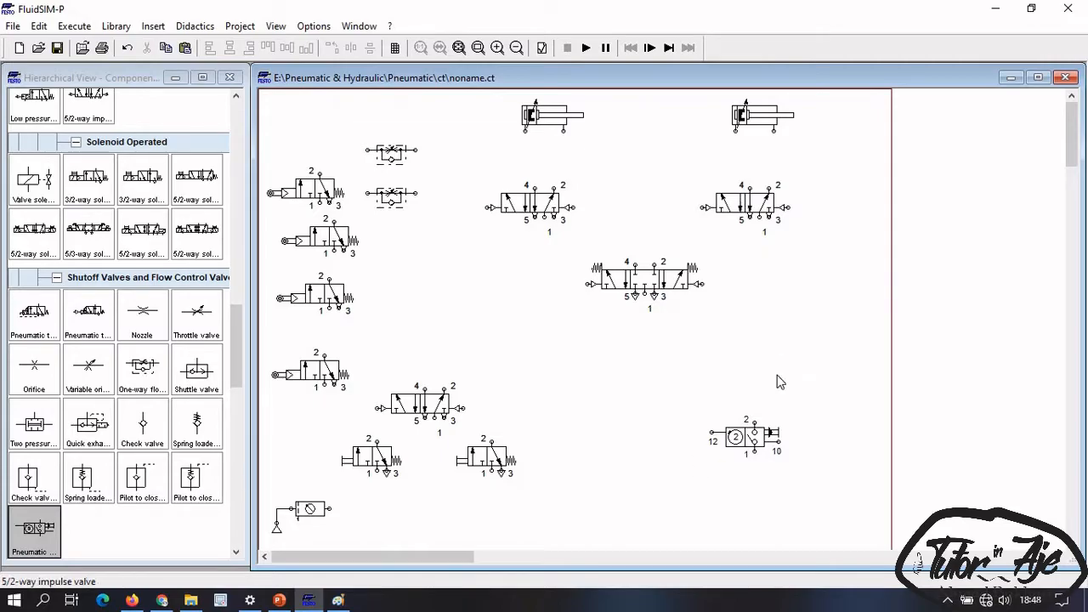
Step: Shift the counter toward the sheet's edge, feed port 1 of cylinder B's 5/2-way valve and of the 5/3-way valve from the air supply, and lower the 5/3-way valve
mouse_move(752, 440)
mouse_down()
mouse_move(847, 408)
mouse_move(864, 440)
mouse_move(854, 440)
mouse_up()
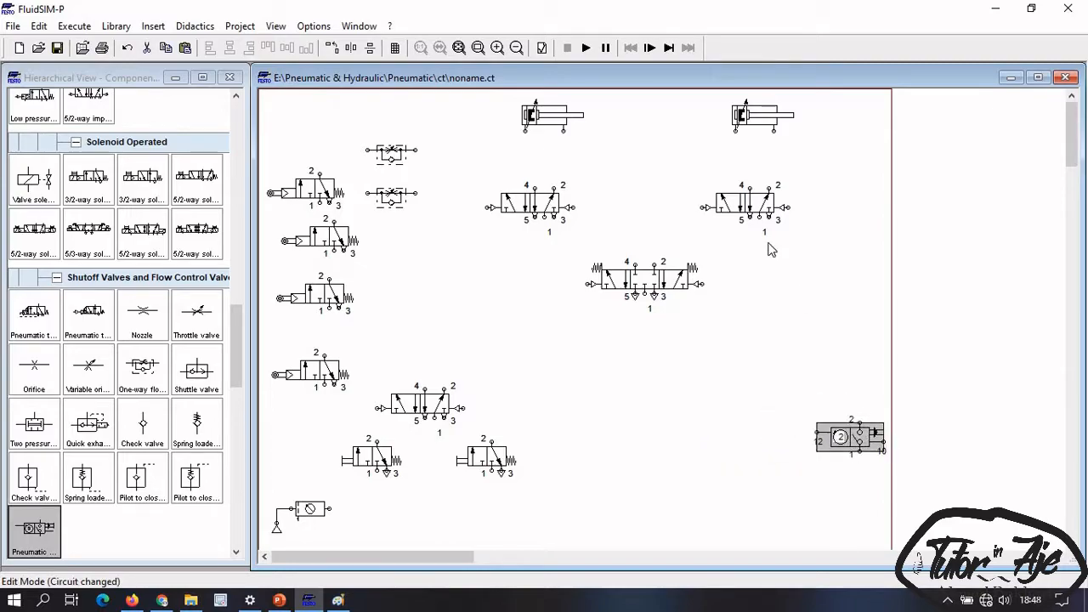
drag(760, 219, 329, 508)
click(648, 508)
click(642, 316)
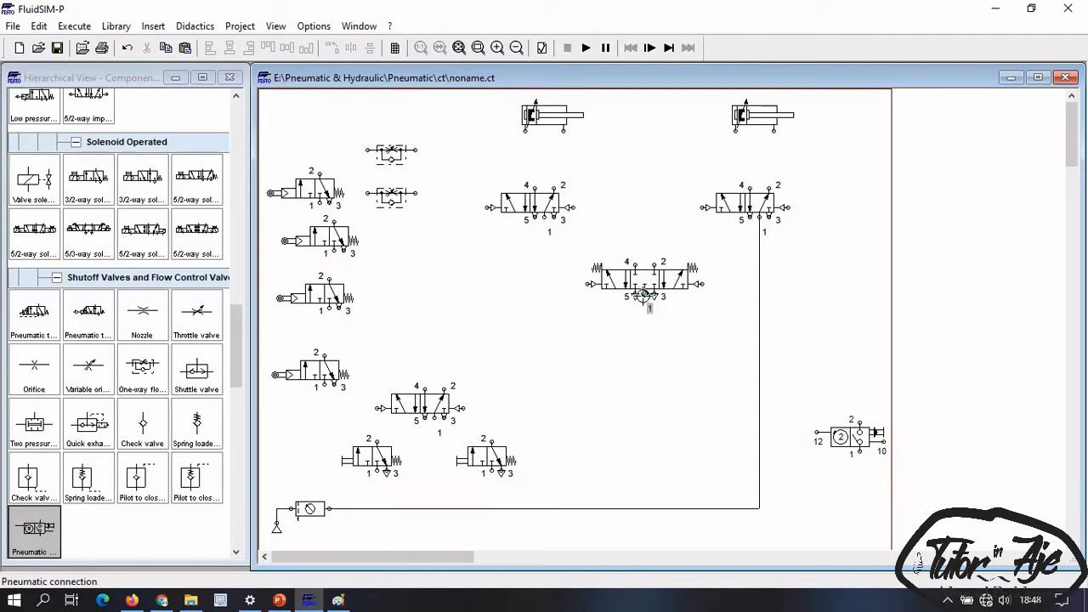
drag(653, 508, 644, 341)
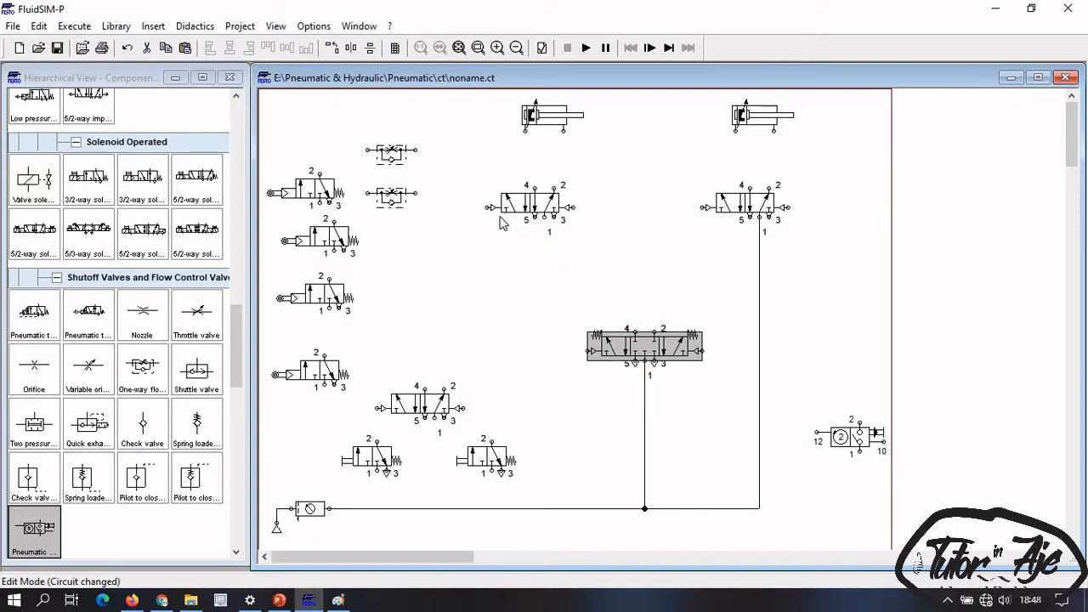
Step: Connect port 1 of cylinder A's 5/2-way valve, both pushbutton valves and the lower 5/2-way valve to the main supply line
click(545, 217)
drag(557, 508, 544, 509)
drag(493, 472, 492, 508)
drag(368, 473, 377, 508)
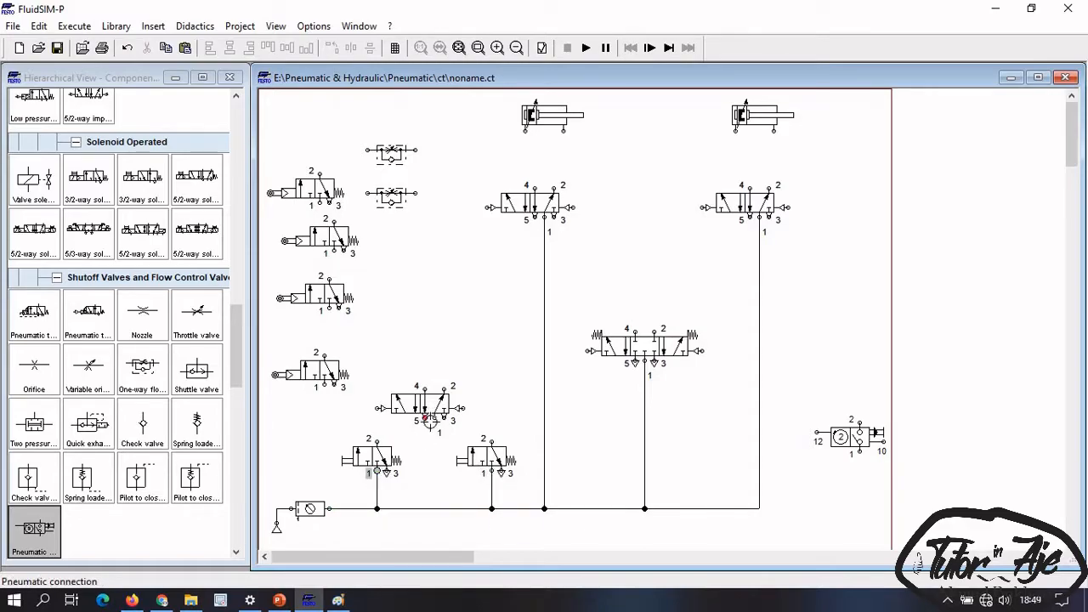
drag(434, 418, 440, 508)
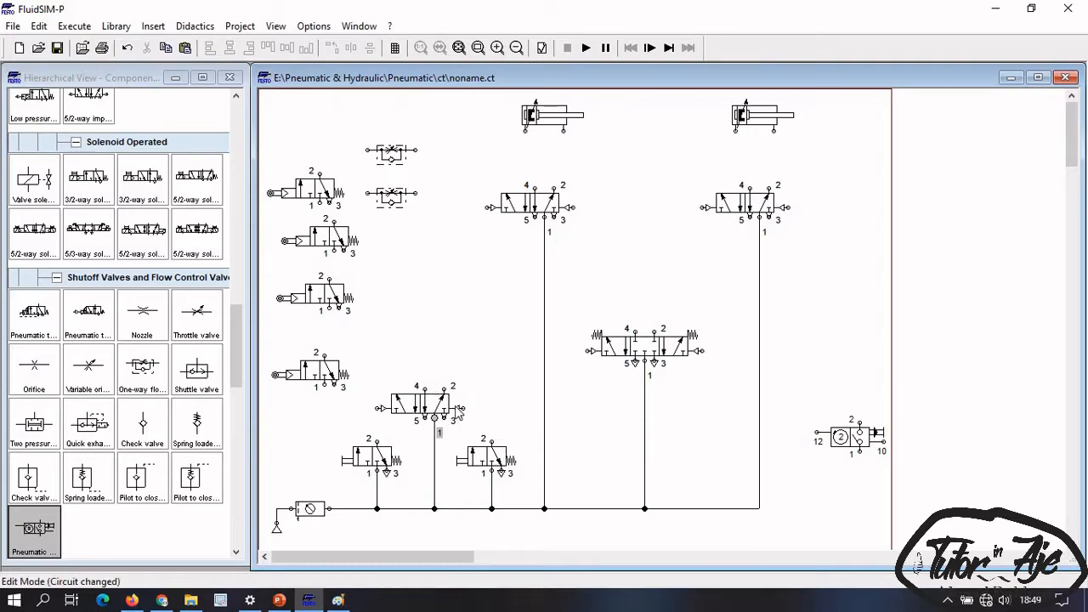
Step: Close port 2 of the lower 5/2-way valve with a blanking plug terminator and connect the pushbutton valves' outputs to its pilot ports
double_click(446, 391)
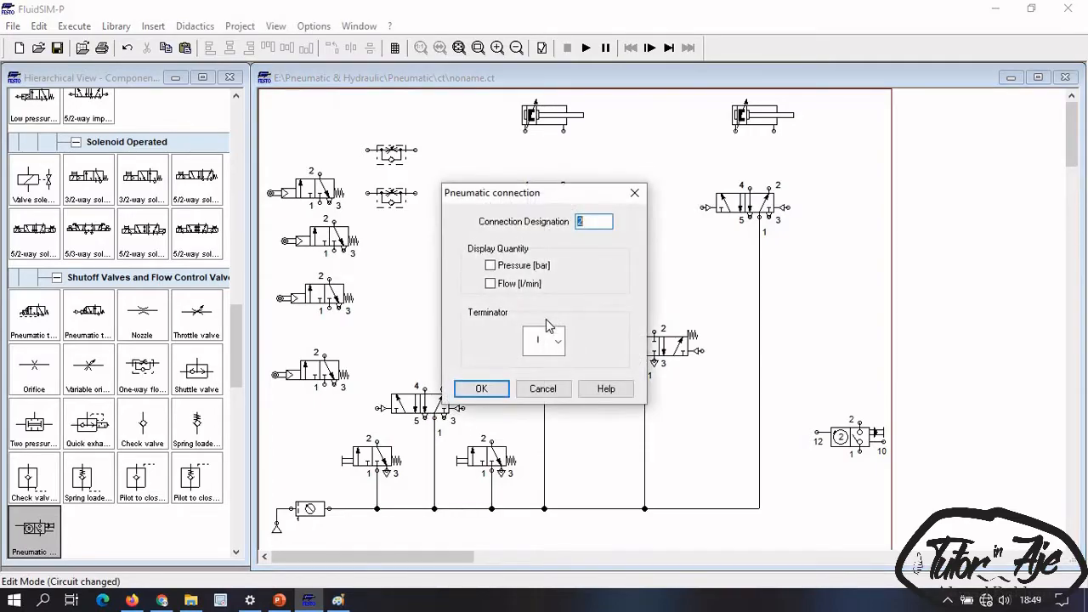
click(549, 341)
click(538, 397)
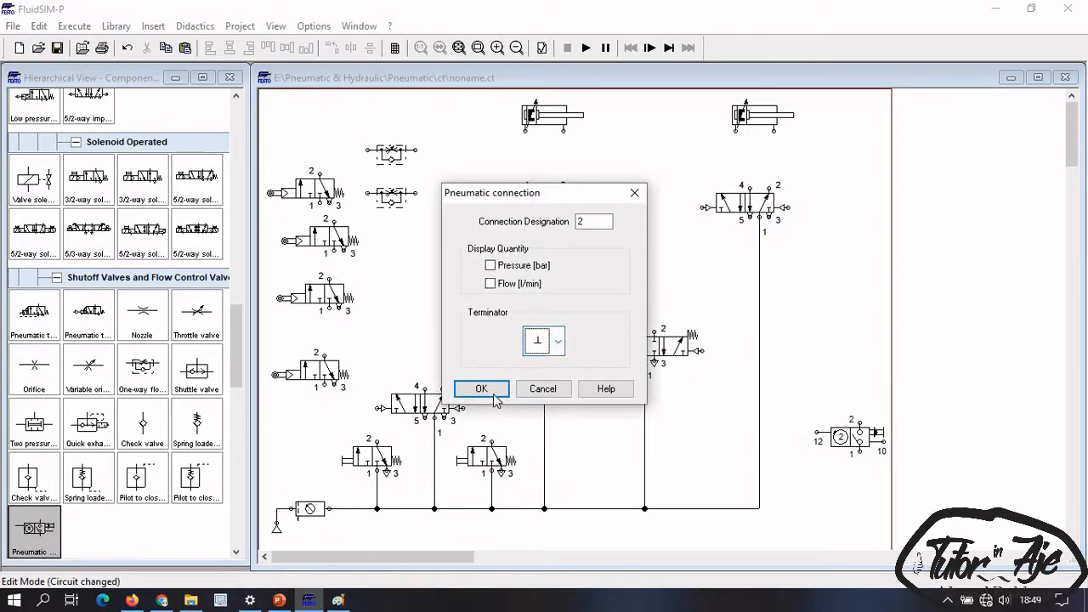
click(481, 388)
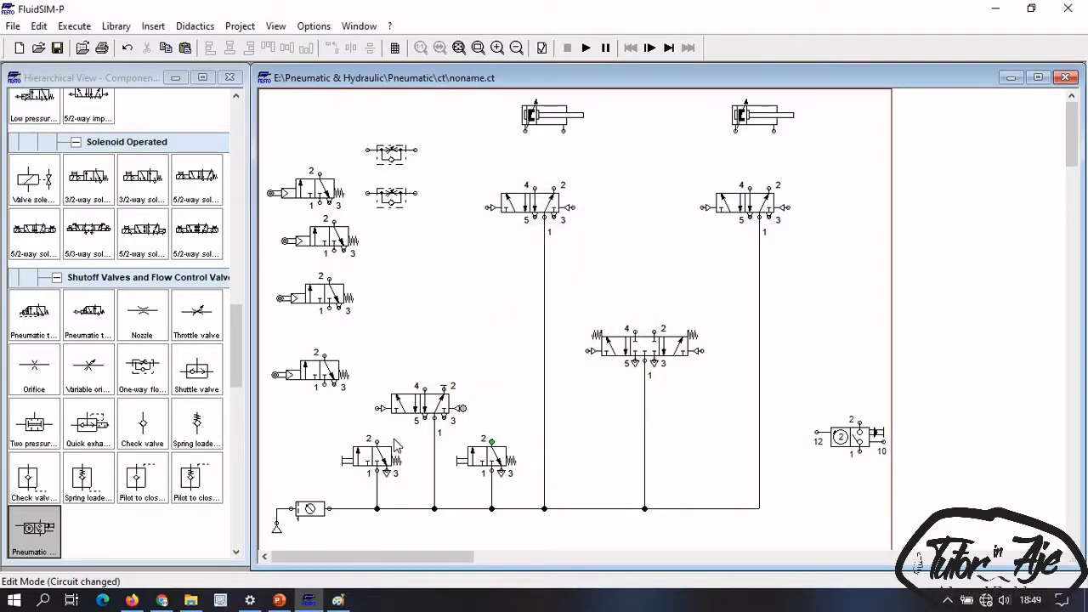
drag(377, 409, 377, 423)
Step: Add a text label reading "start" above the first pushbutton valve, the one nearest the air supply
scroll(110, 442, down, 10)
scroll(102, 497, down, 3)
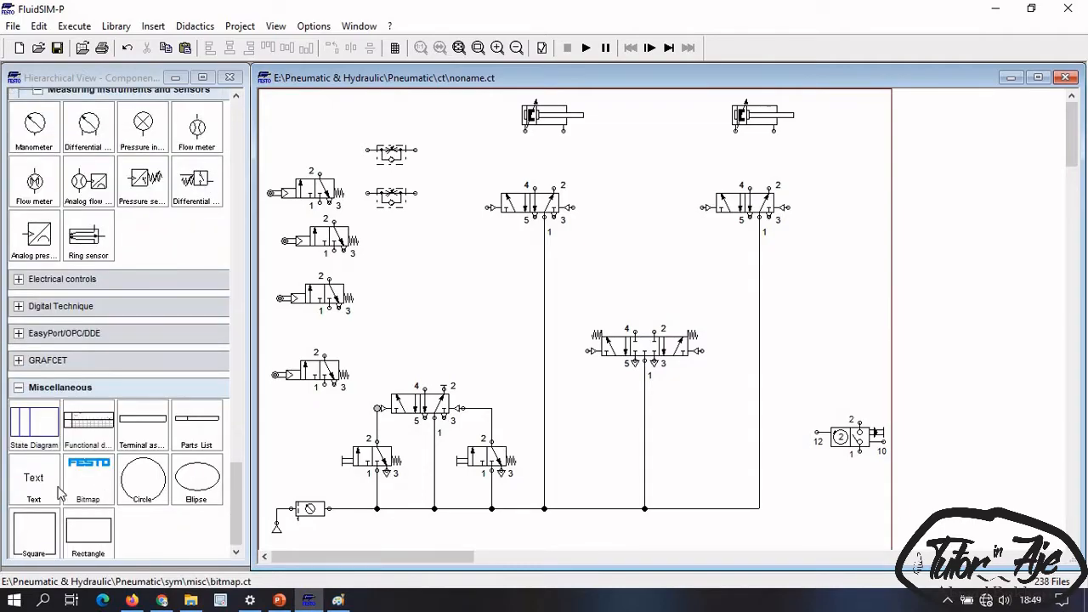
drag(34, 476, 343, 449)
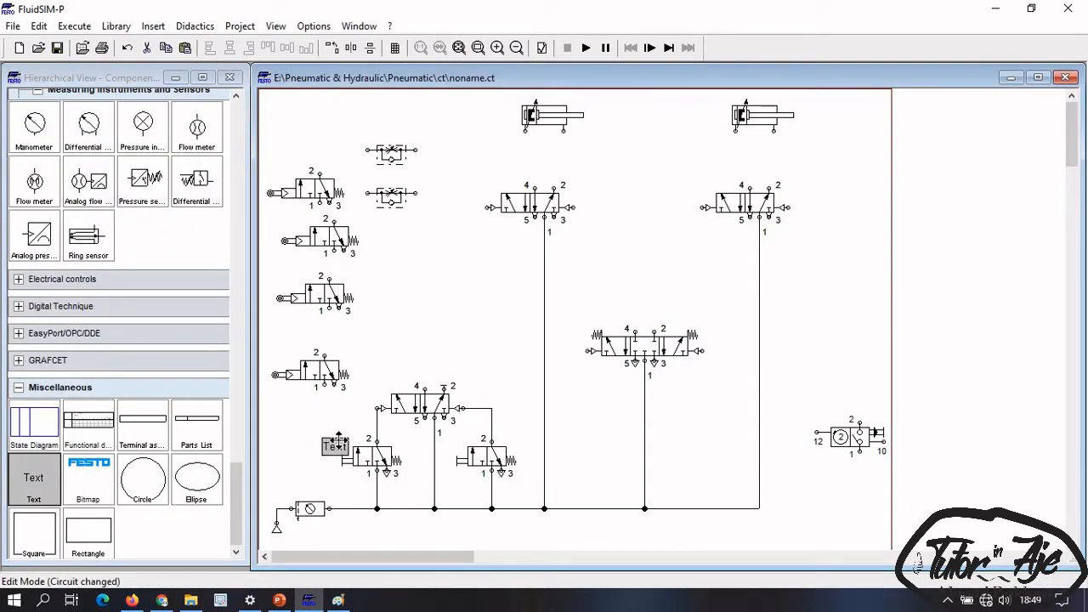
double_click(342, 449)
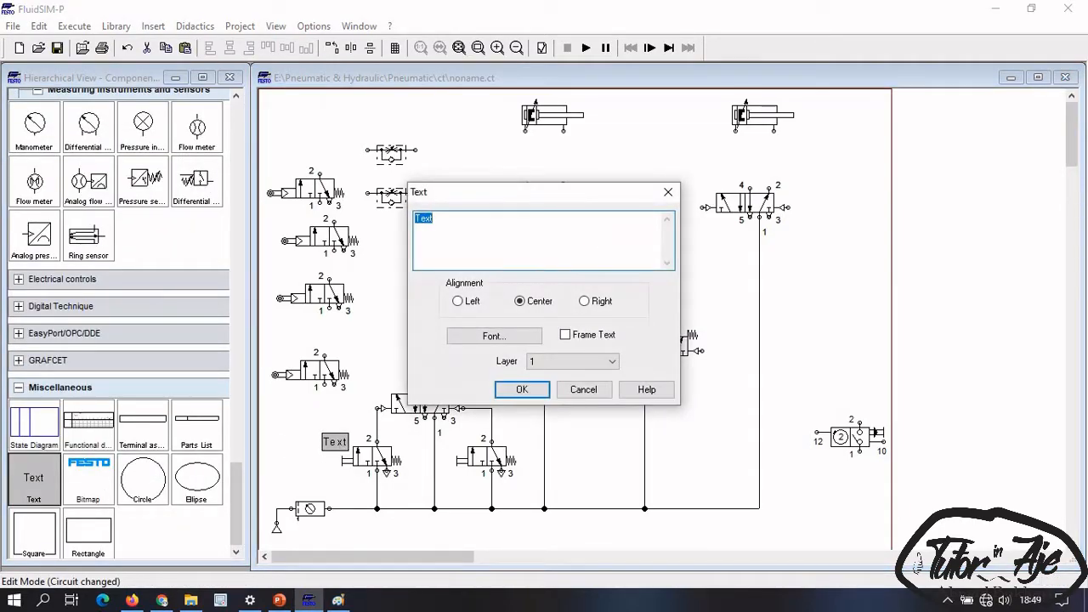
text(start)
key(Return)
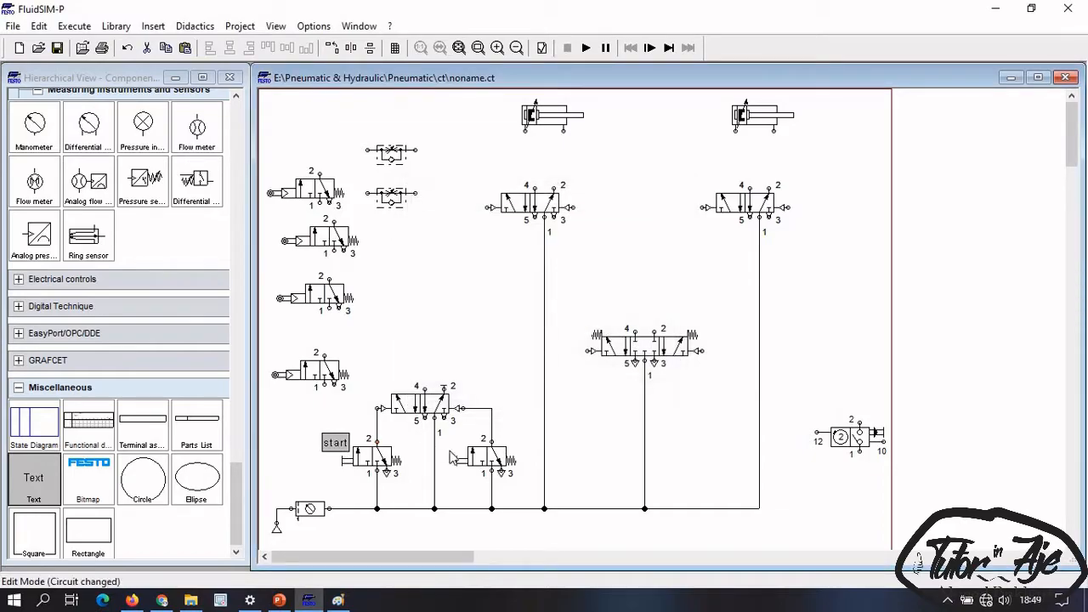
Step: Duplicate the "start" label, place the copy beside the second pushbutton valve and change its text to "stop"
key(ctrl+c)
key(ctrl+v)
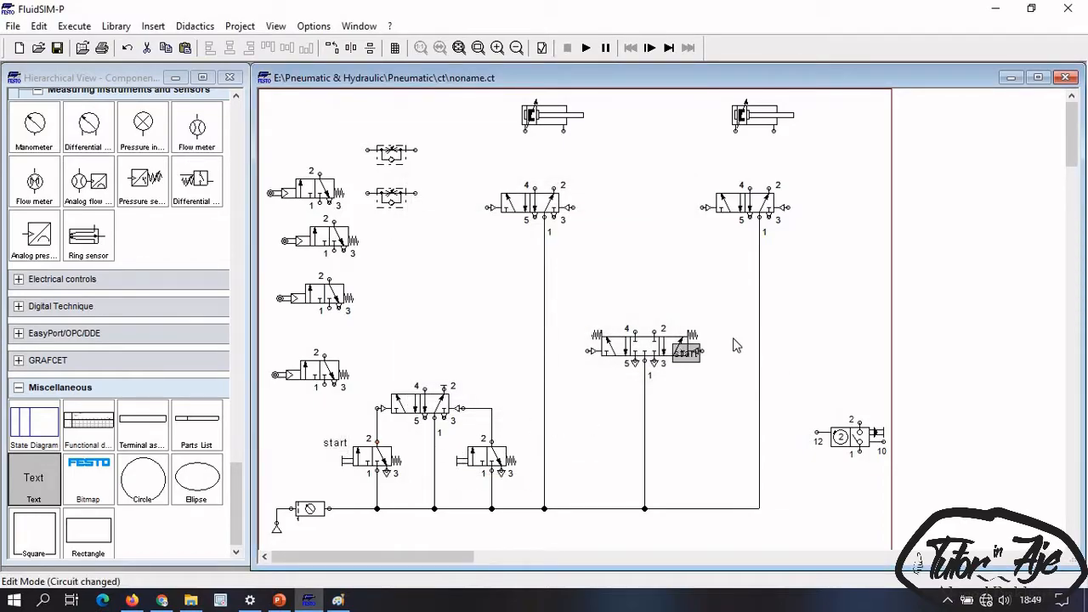
drag(693, 356, 456, 440)
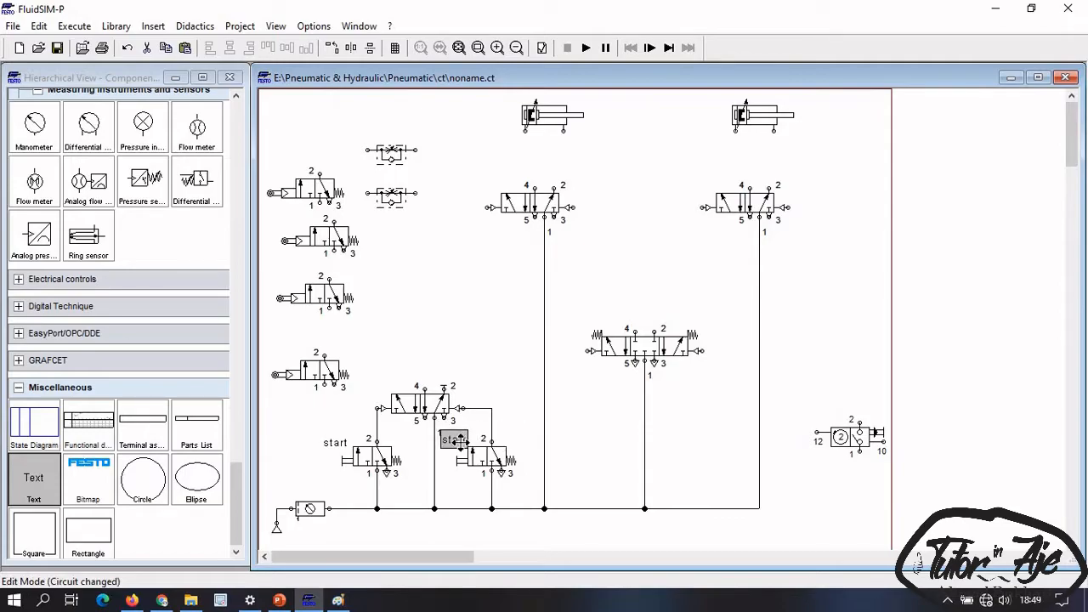
double_click(456, 441)
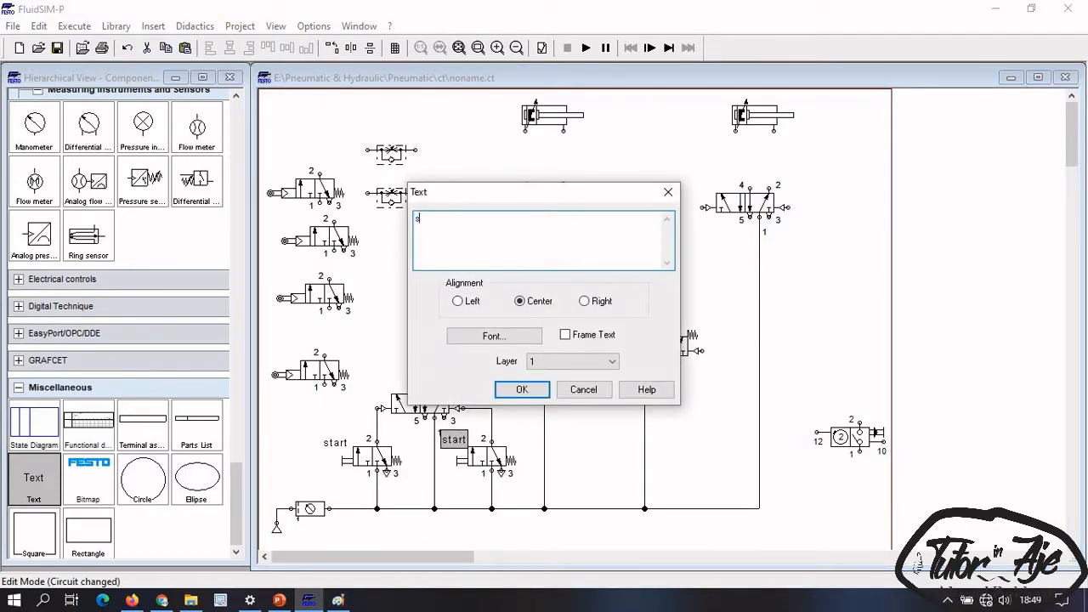
text(stop)
key(Return)
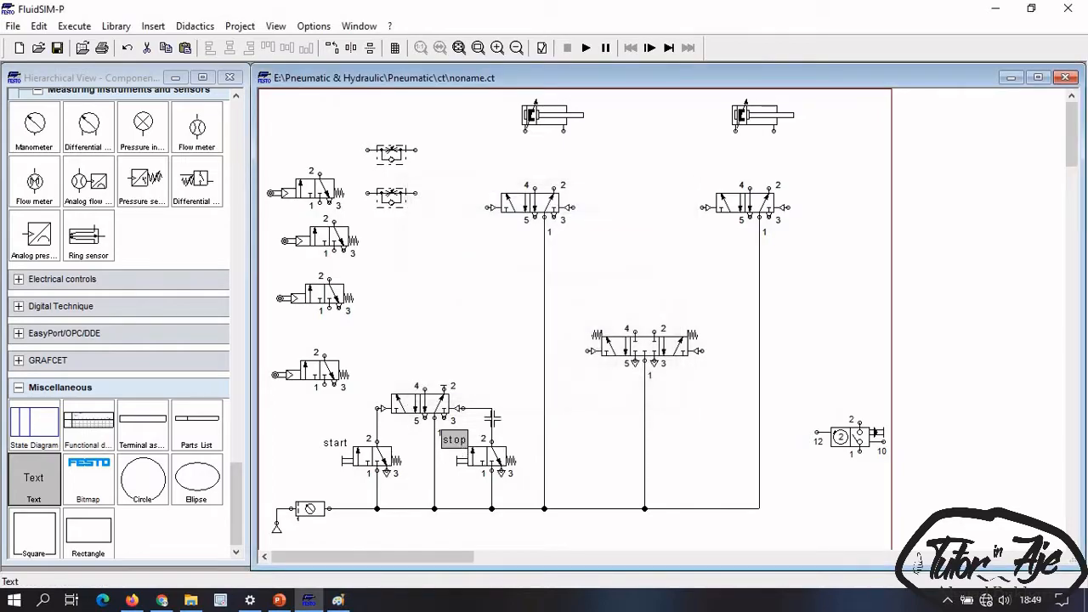
click(544, 448)
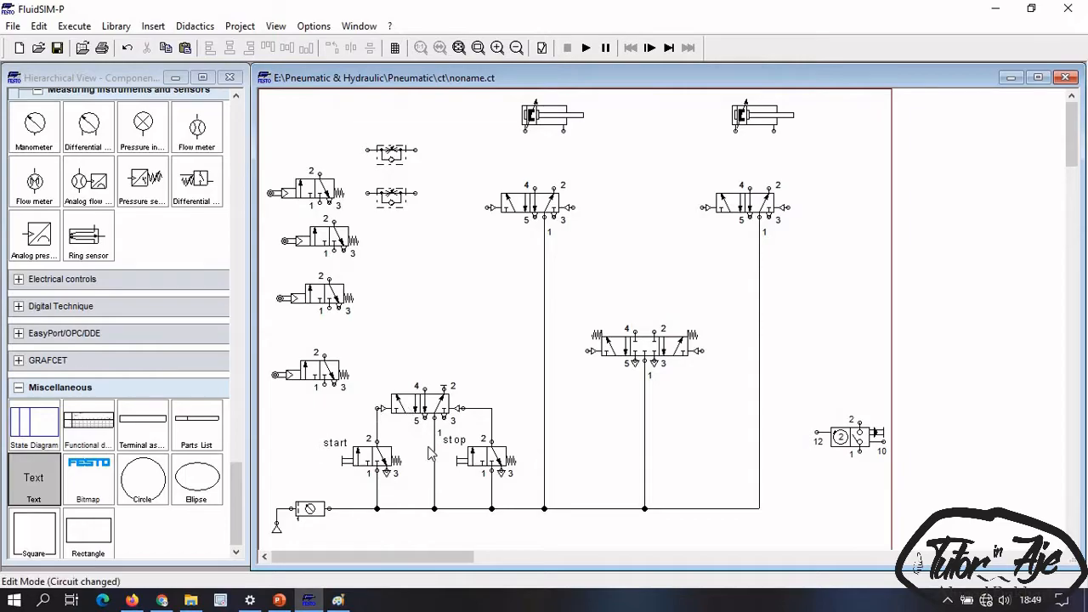
Step: Check the motion sequence sketch in Paint, and return to FluidSIM-P to place the lowest roller lever valve above the start/stop 5/2-way valve
click(338, 601)
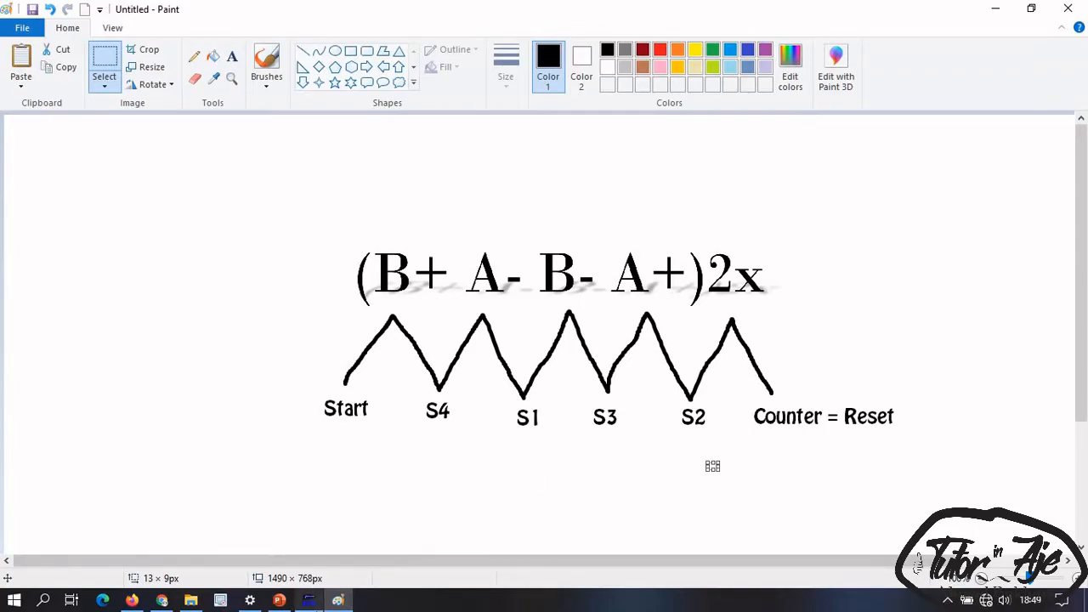
click(310, 601)
drag(325, 371, 414, 350)
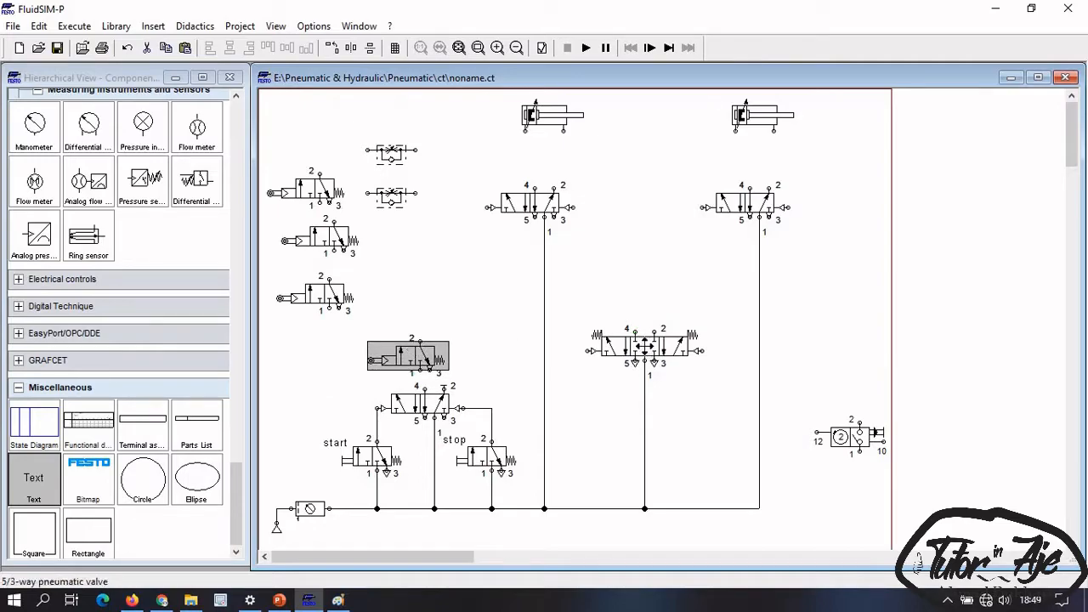
Step: Raise the 5/3-way valve slightly and connect both upper 5/2-way valves to their cylinders, crossing ports 4 and 2 for cylinder A
drag(639, 332, 639, 318)
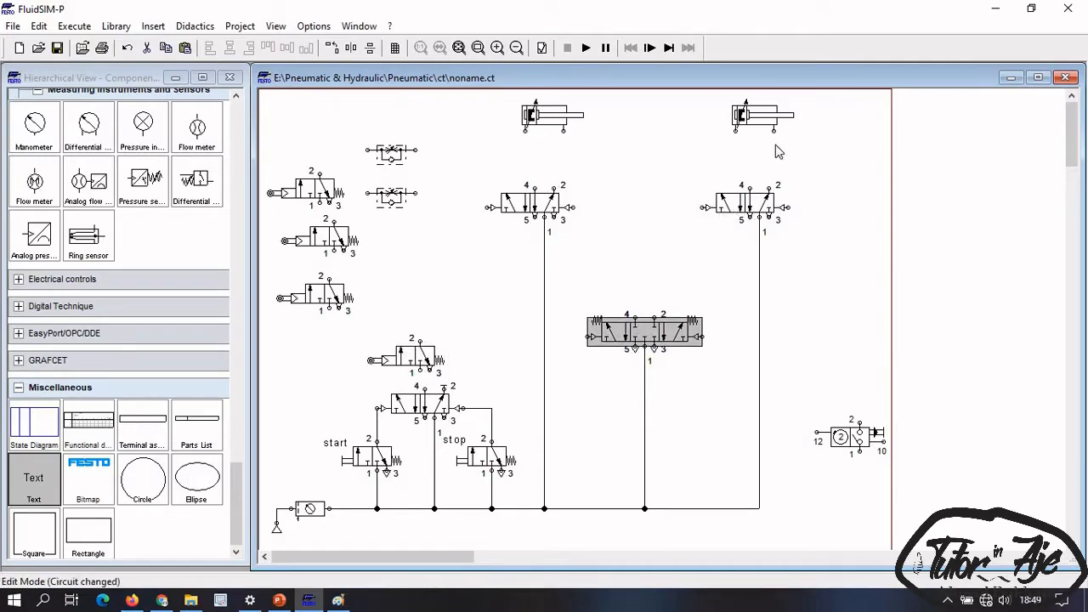
drag(748, 188, 769, 140)
drag(553, 187, 560, 129)
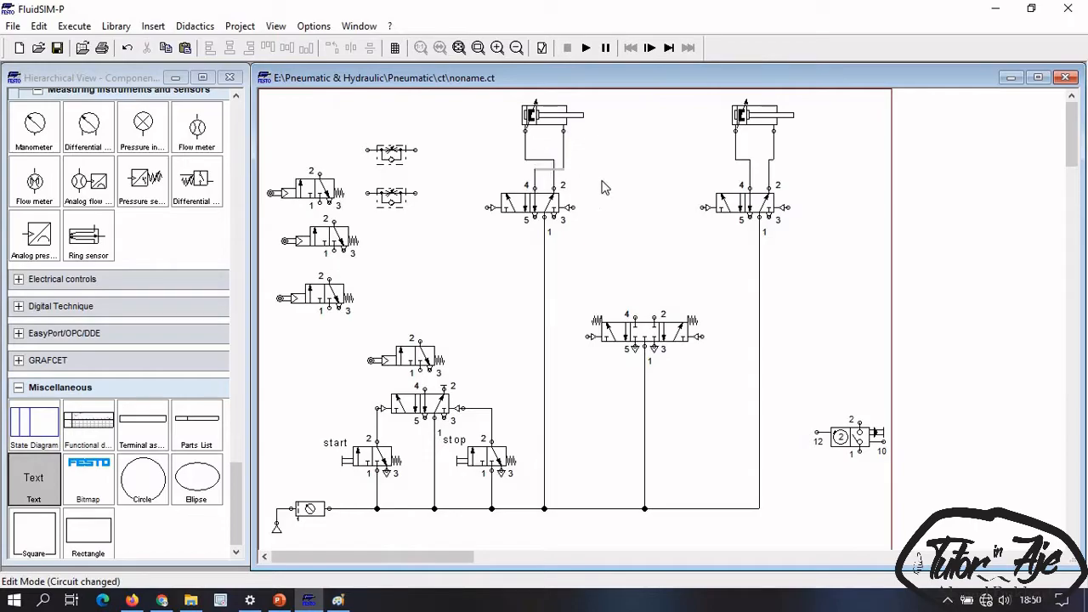
Step: Connect the roller lever valve between the start/stop 5/2-way valve and the 5/3-way valve's left pilot port, and label it S2
drag(418, 354, 586, 337)
click(380, 360)
double_click(379, 360)
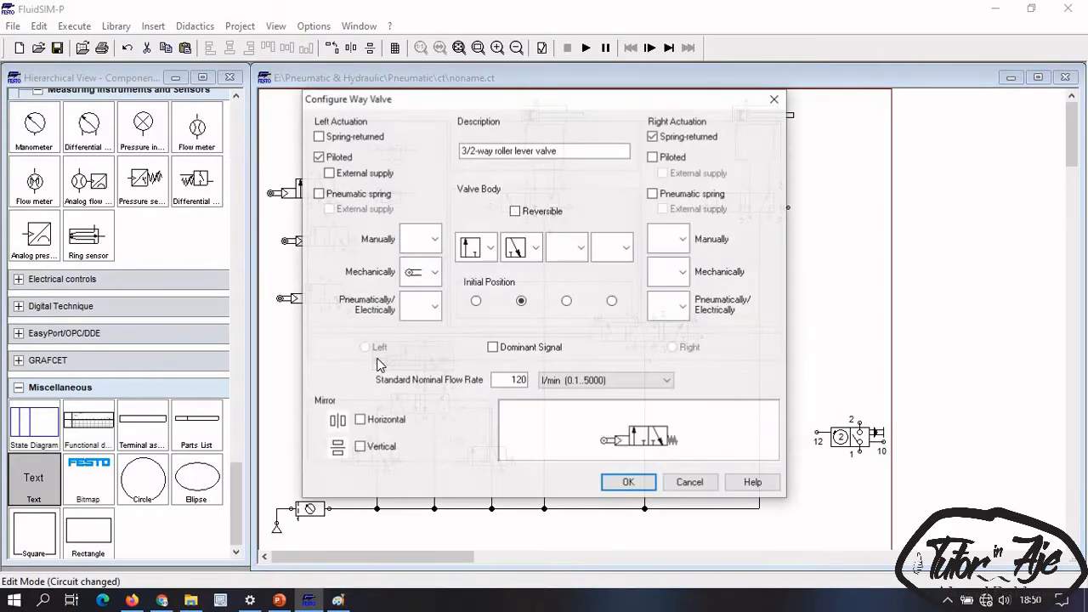
click(773, 103)
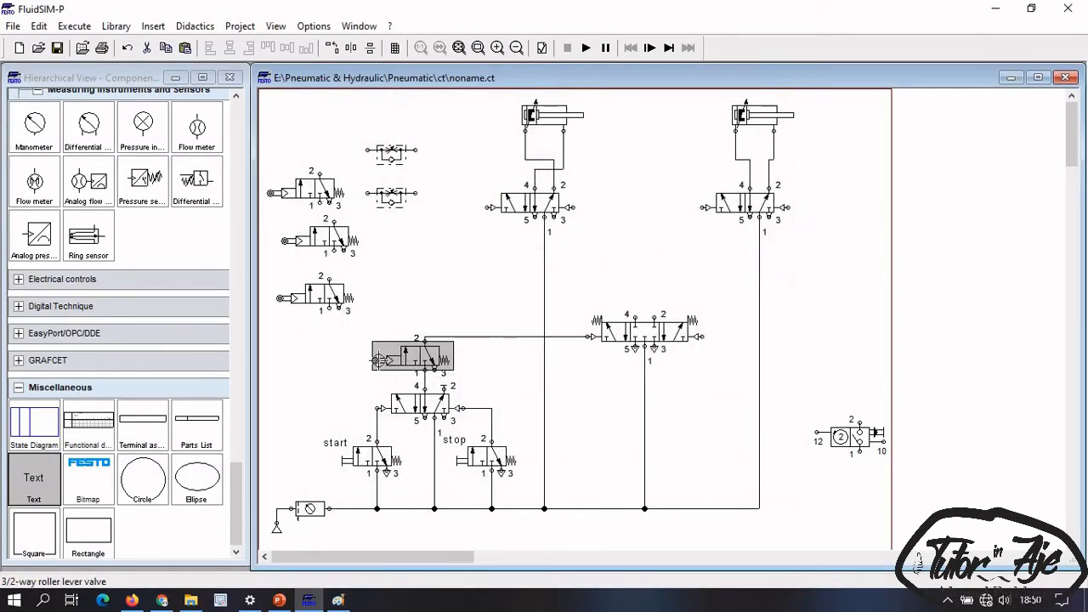
double_click(377, 360)
text(s2)
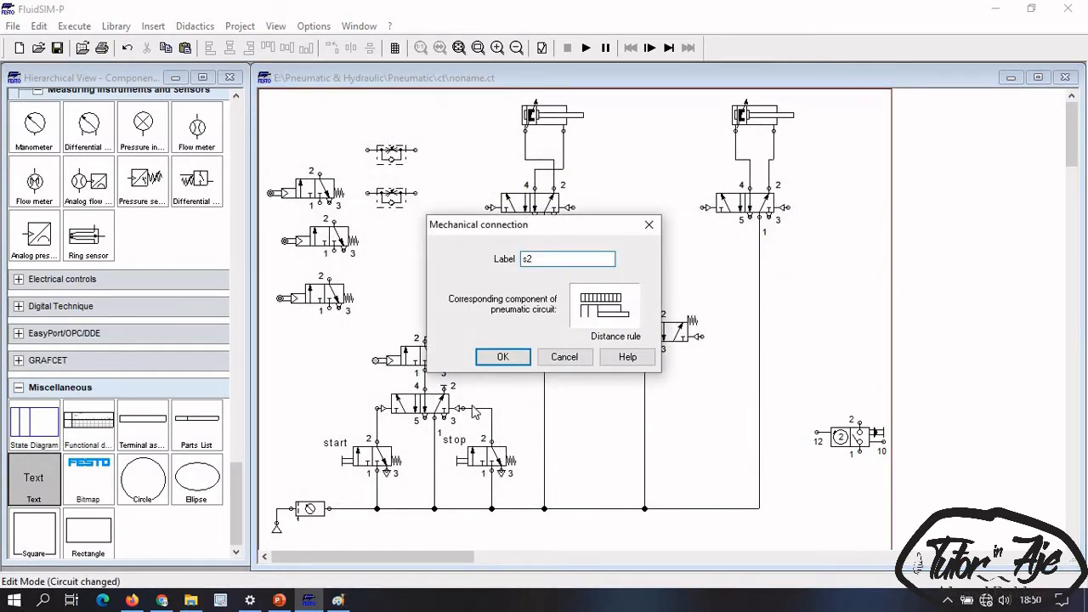
key(Return)
Step: Connect port 4 of the 5/3-way valve to cylinder B valve's left pilot and, through another roller lever valve, to cylinder A valve's left pilot
drag(635, 316, 706, 207)
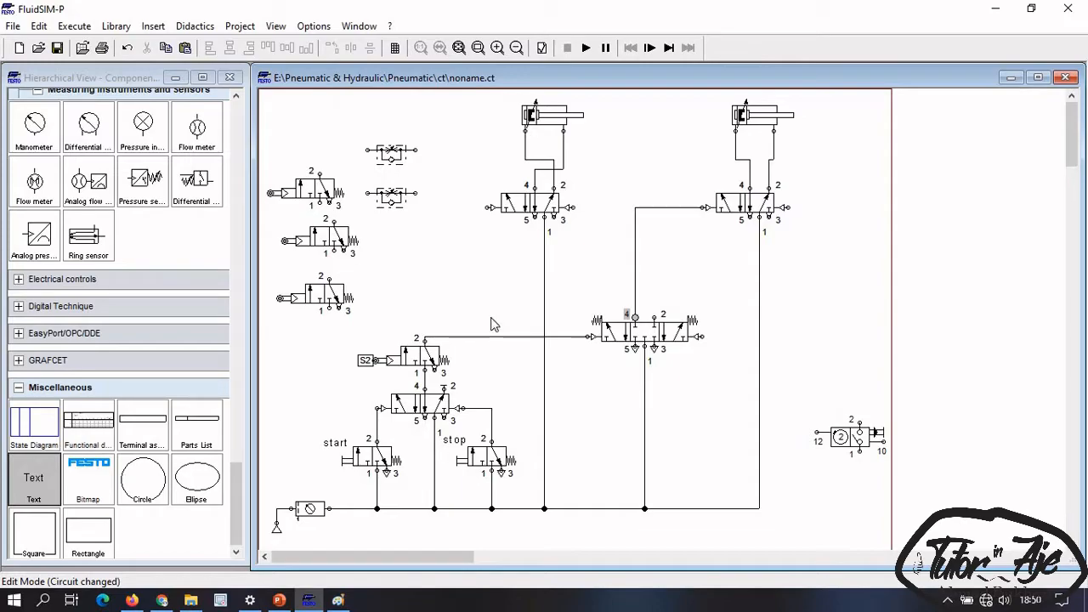
drag(331, 306, 487, 207)
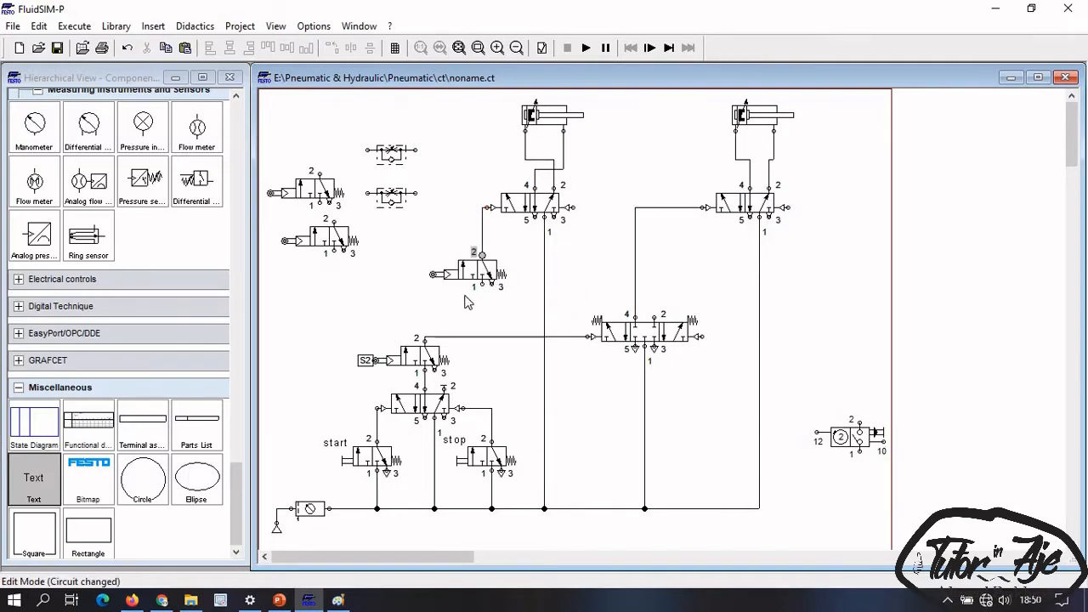
drag(632, 309, 481, 284)
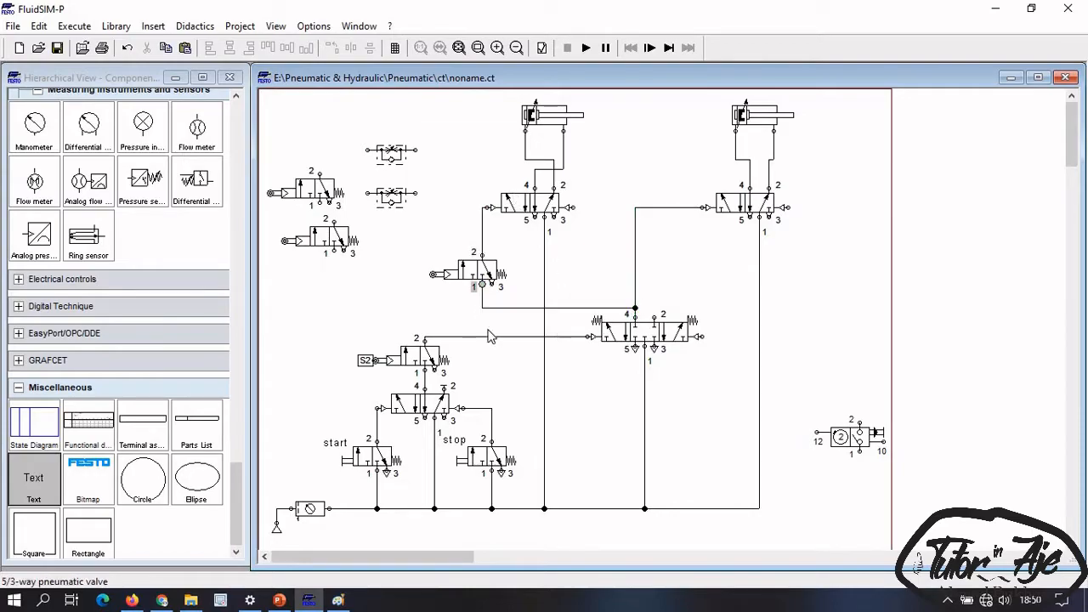
Step: Label the roller lever valve below cylinder A's 5/2-way valve S4
double_click(435, 272)
text(s)
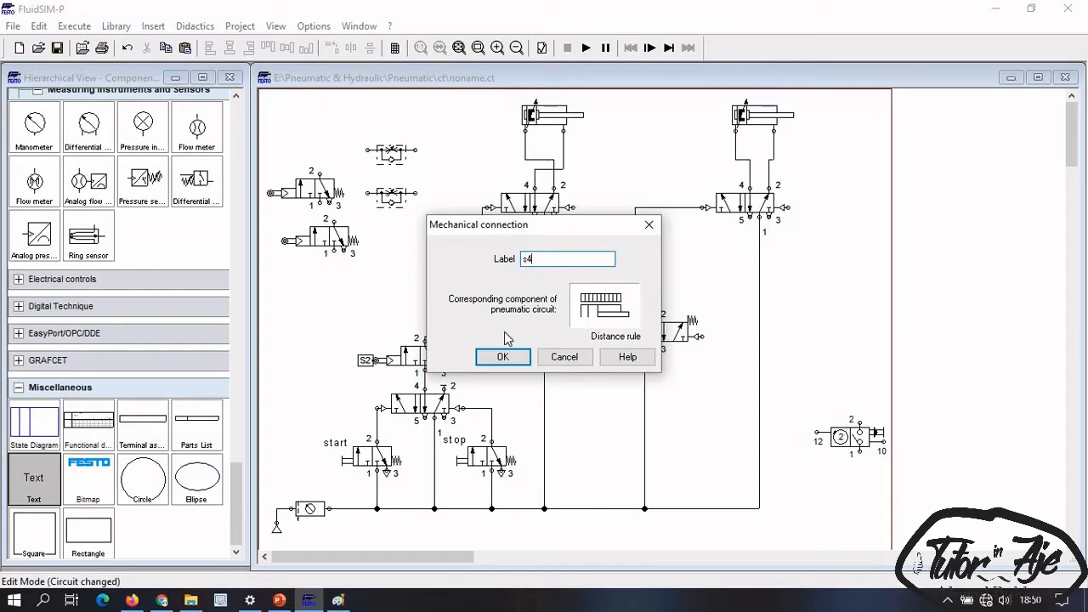
text(4)
click(503, 357)
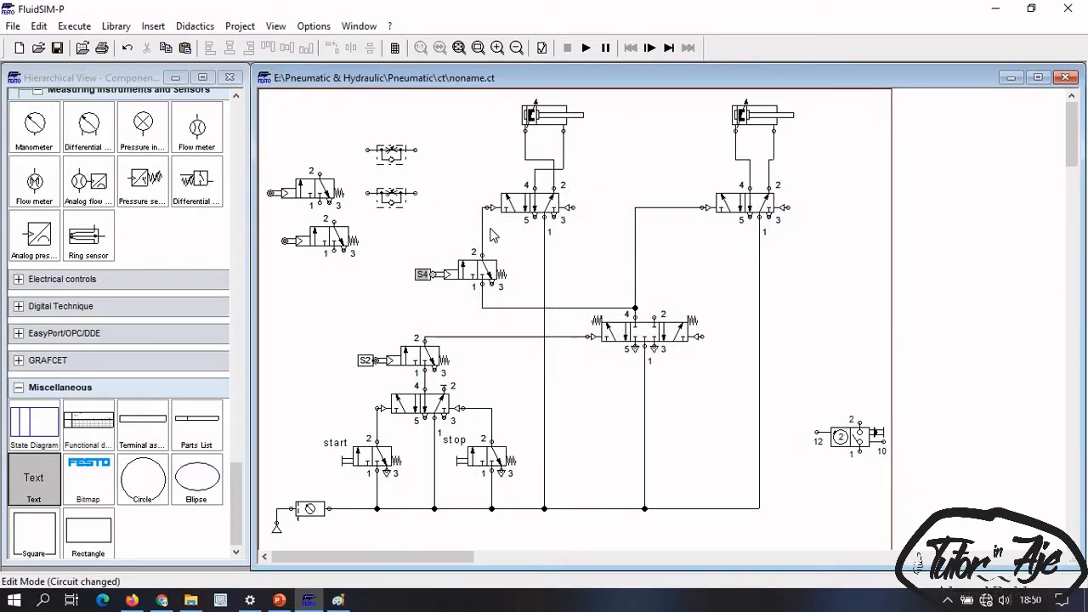
Step: Place a roller lever valve labelled S1 below the 5/3-way valve, connecting it to the supply line and the 5/3-way valve's right pilot port
drag(323, 233, 721, 508)
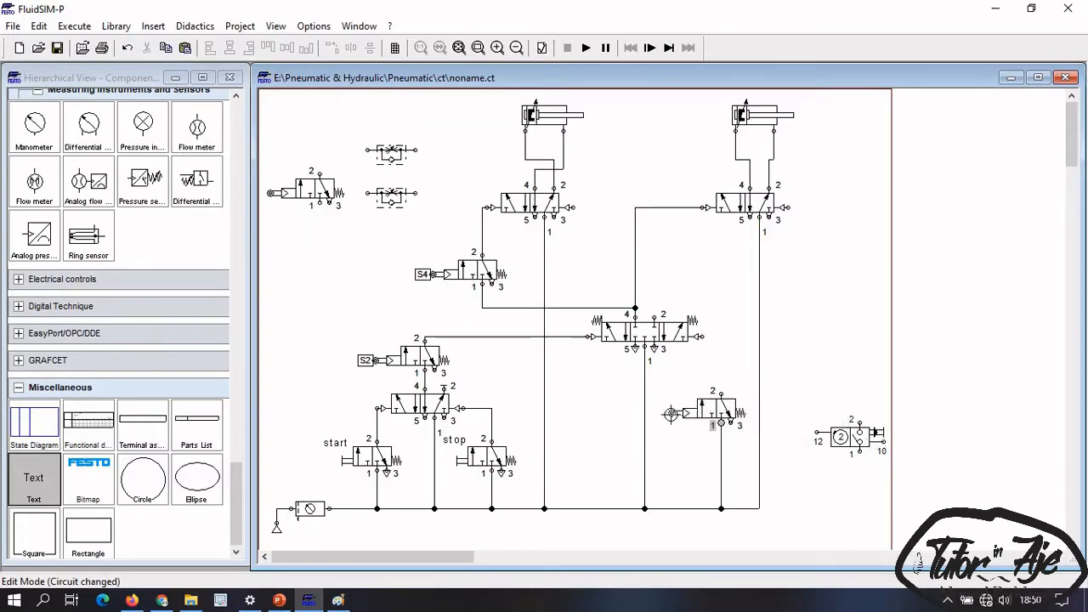
double_click(672, 414)
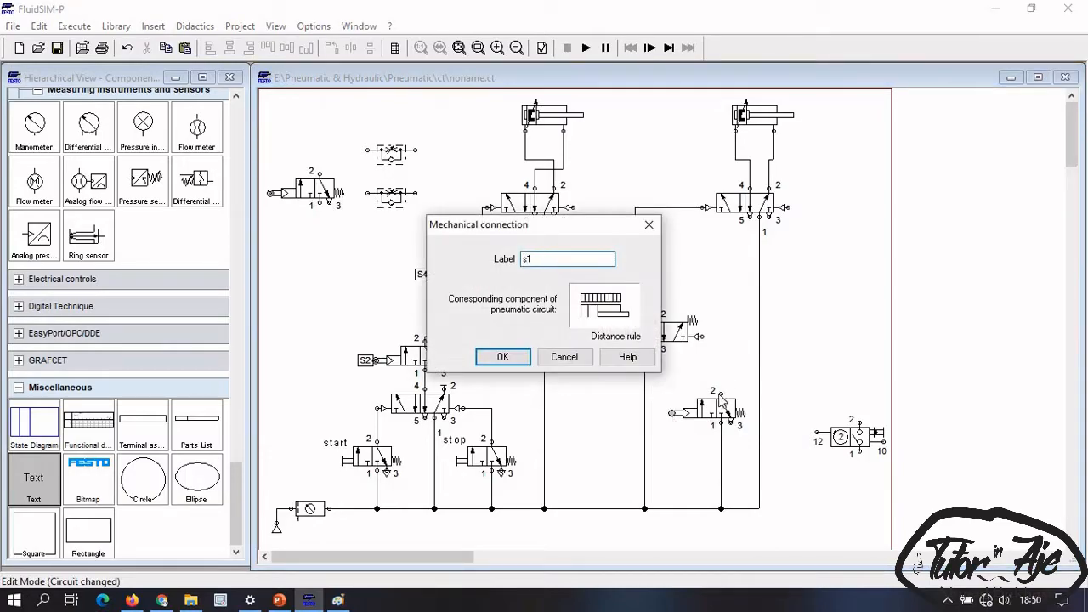
text(s1)
key(Return)
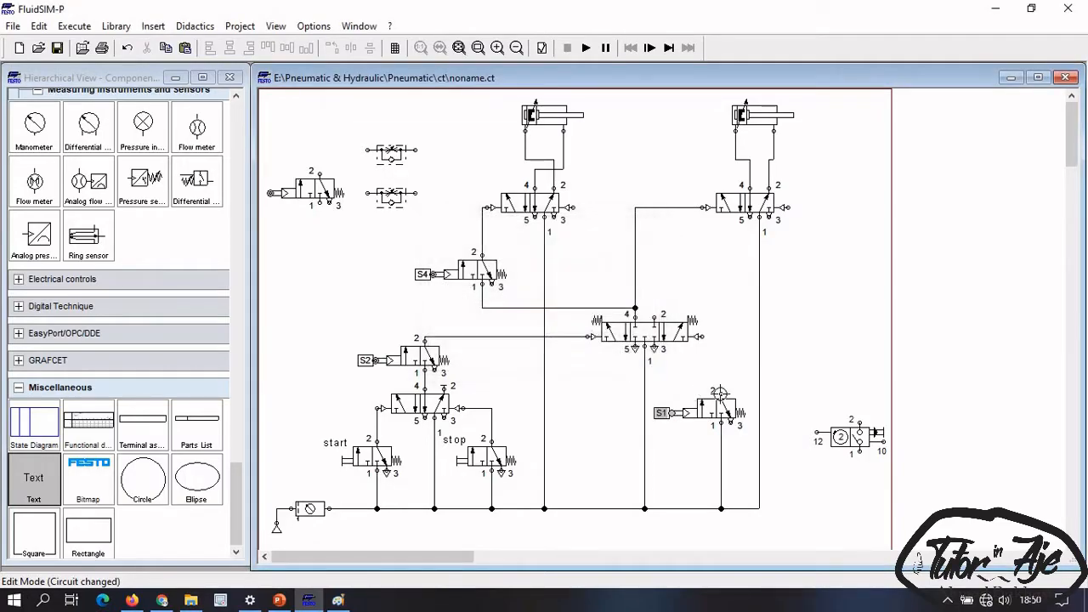
drag(700, 337, 720, 394)
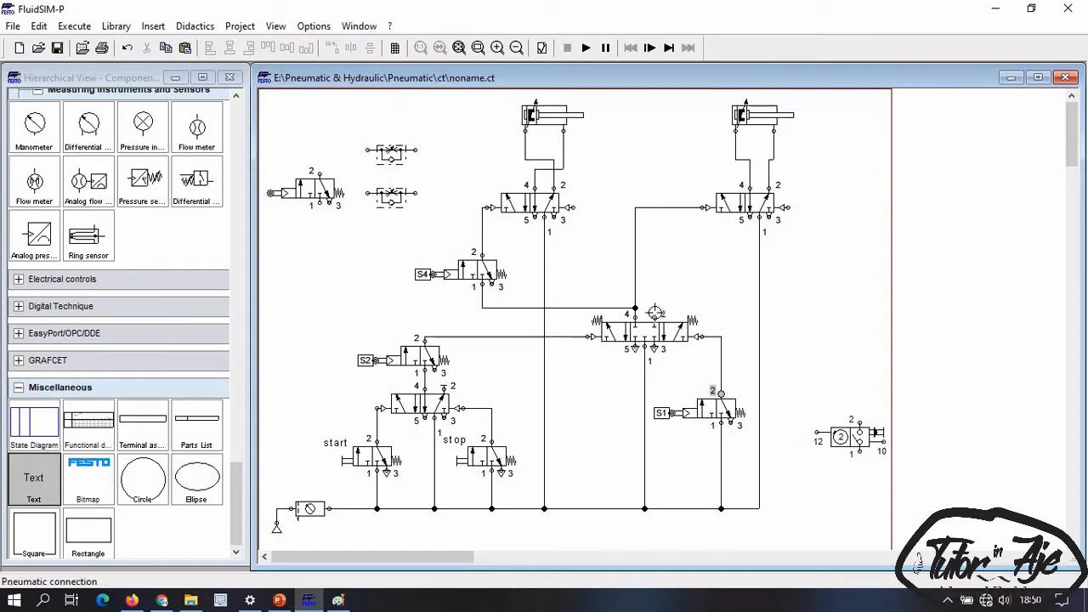
Step: Connect port 2 of the 5/3-way valve to cylinder B valve's right pilot, and place a roller lever valve with port 1 joined to that line
drag(791, 204, 654, 317)
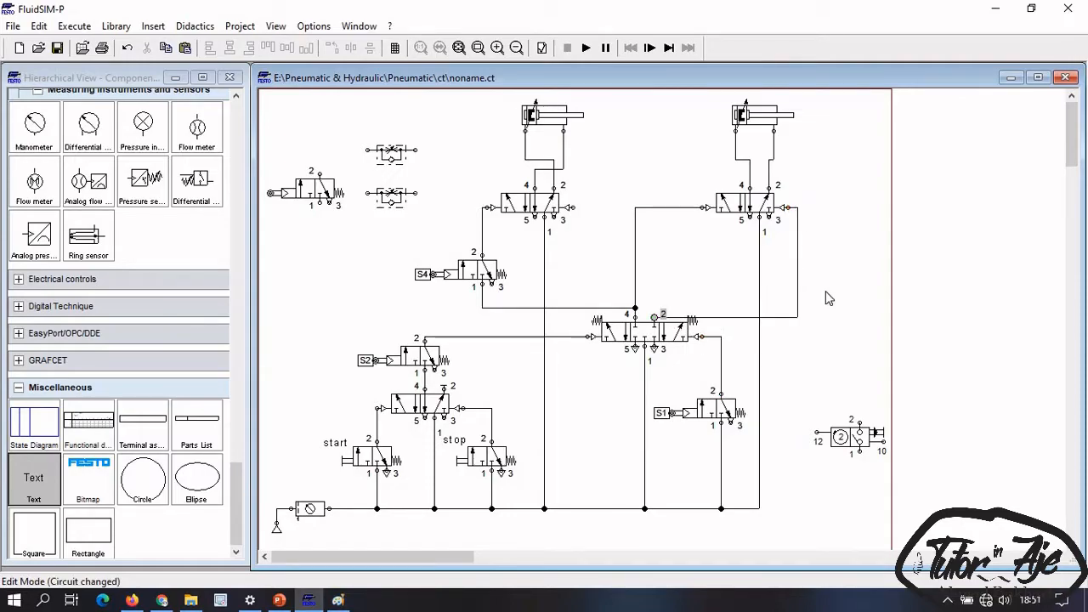
drag(771, 300, 774, 292)
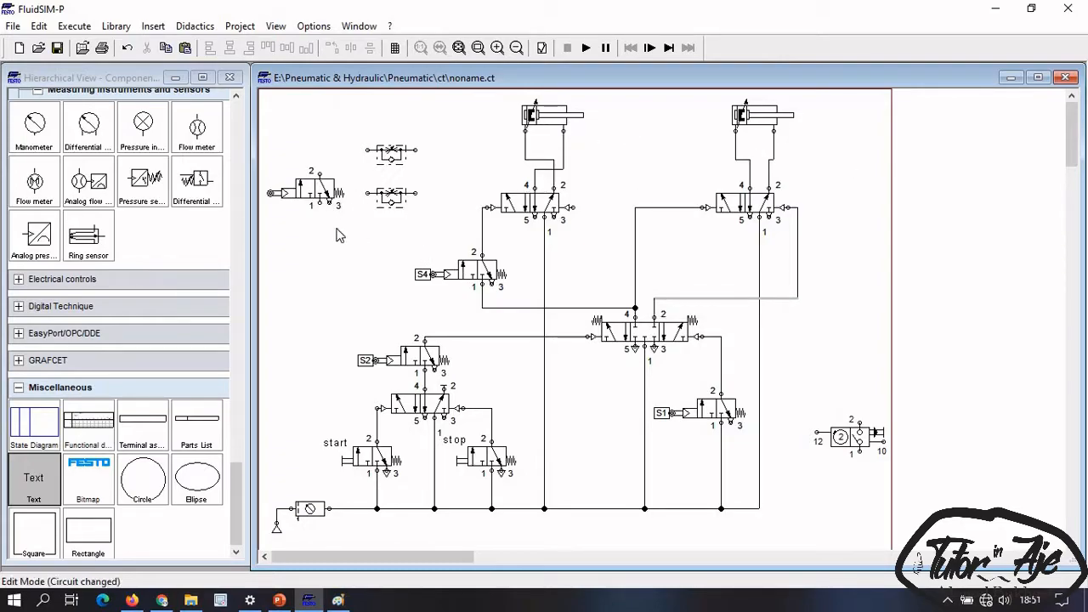
mouse_move(318, 188)
mouse_down()
mouse_move(705, 248)
mouse_move(637, 262)
mouse_move(703, 250)
mouse_move(702, 298)
mouse_up()
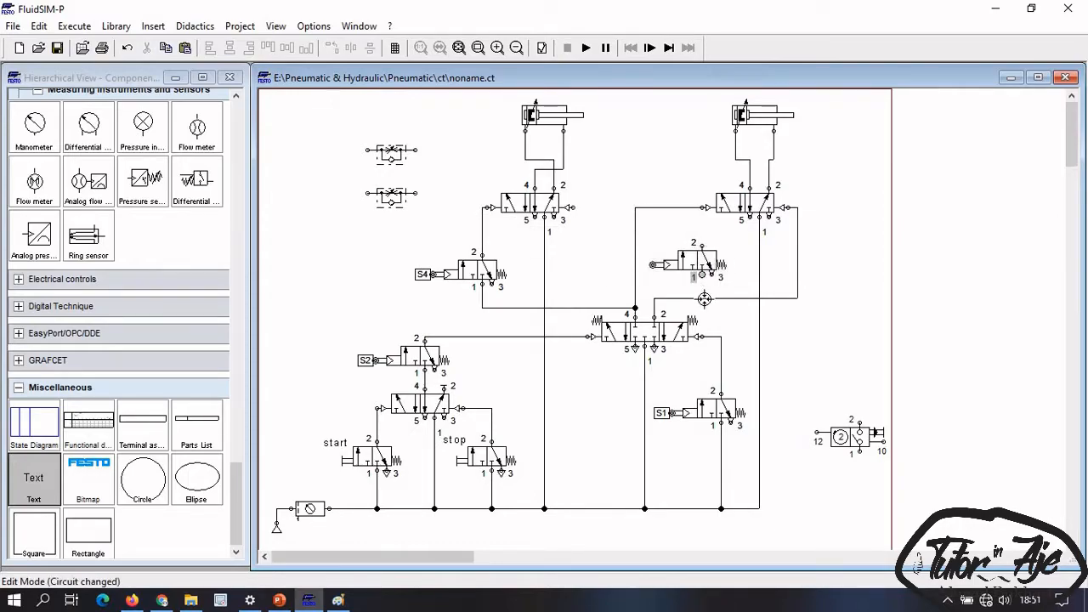
Step: Label the roller lever valve above the 5/3-way valve S3
double_click(655, 266)
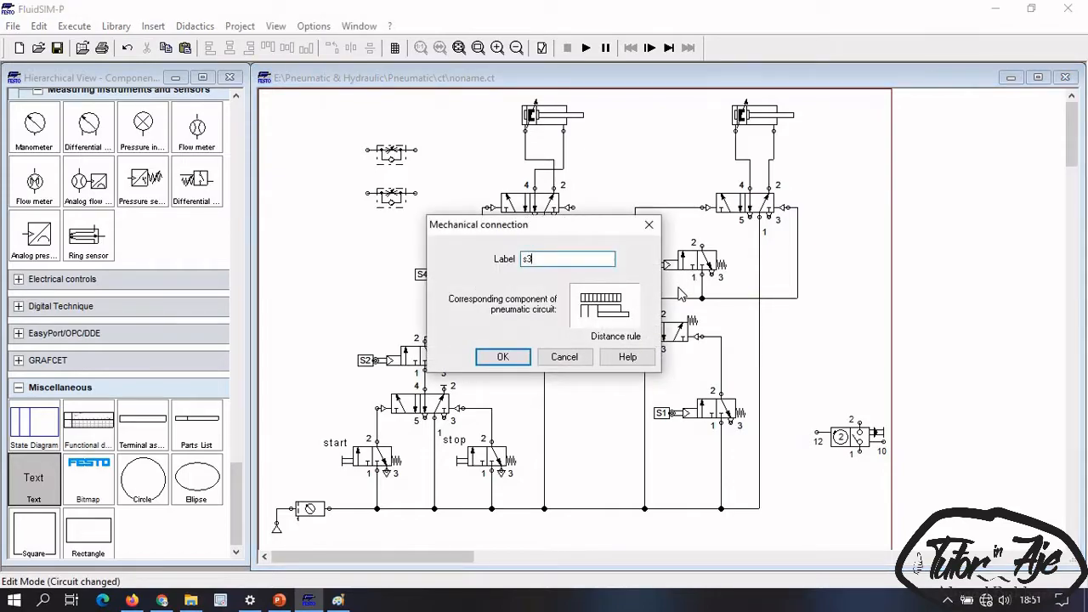
text(s3)
key(Return)
Step: Connect the right pilot port of cylinder A's 5/2-way valve to port 2 of roller lever valve S3
drag(577, 209, 576, 209)
mouse_move(695, 227)
mouse_down()
mouse_move(654, 227)
mouse_move(644, 241)
mouse_move(645, 225)
mouse_move(646, 246)
mouse_move(663, 205)
mouse_up()
drag(576, 235, 606, 230)
drag(656, 278, 684, 289)
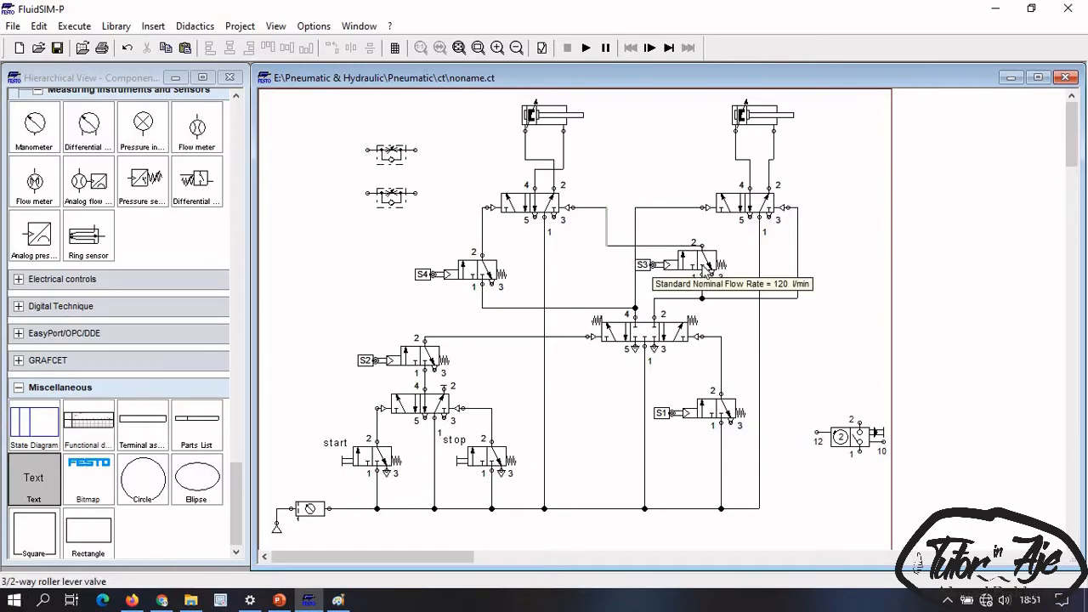
Step: Shift roller lever valve S3 slightly to the right and raise the line running from it to cylinder A's valve
drag(670, 219, 720, 312)
drag(705, 256, 666, 232)
click(736, 338)
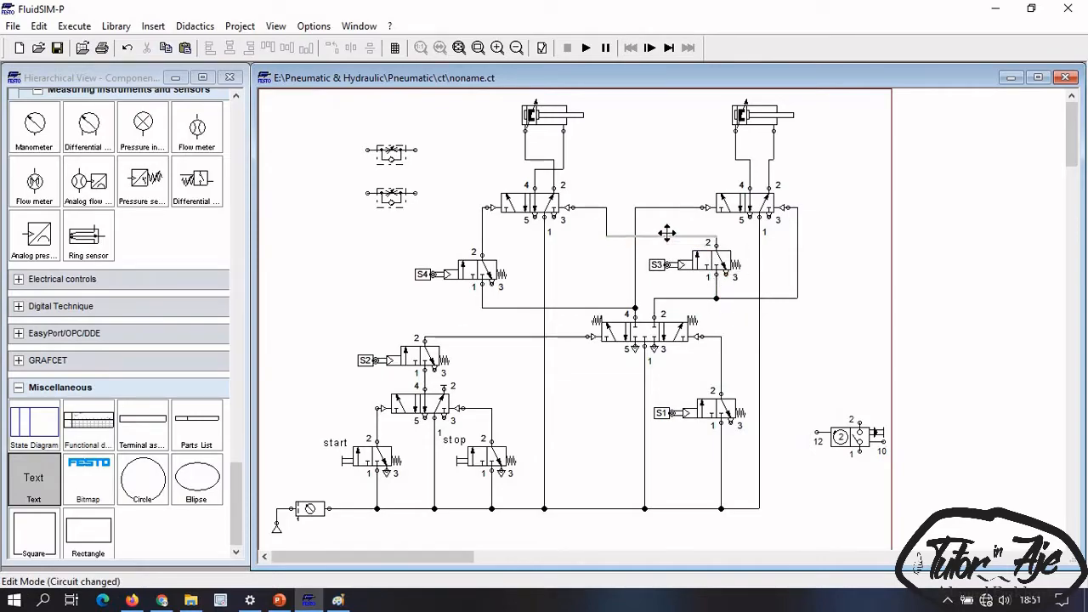
click(837, 253)
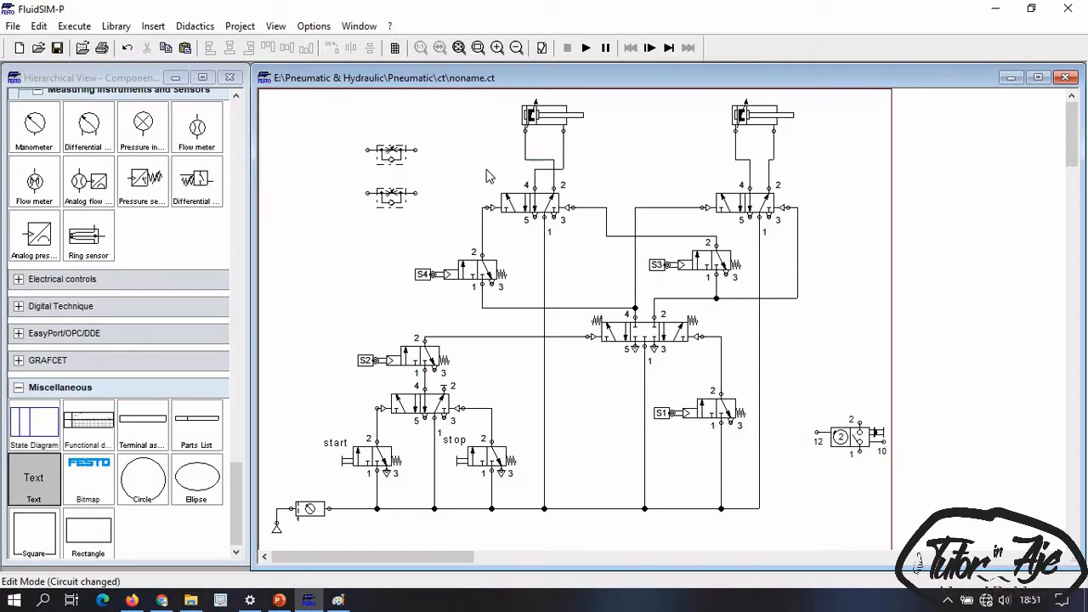
Step: Assign cylinder A the actuating labels S1 at 0 mm and S2 at 100 mm, and move the distance rule beside its piston rod
click(561, 128)
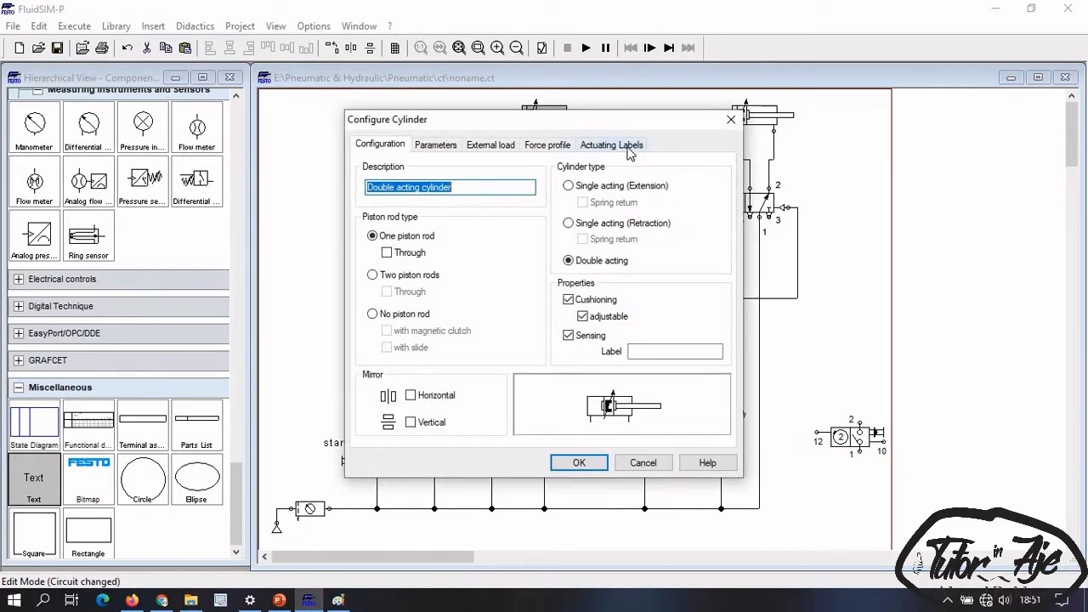
click(630, 147)
click(537, 198)
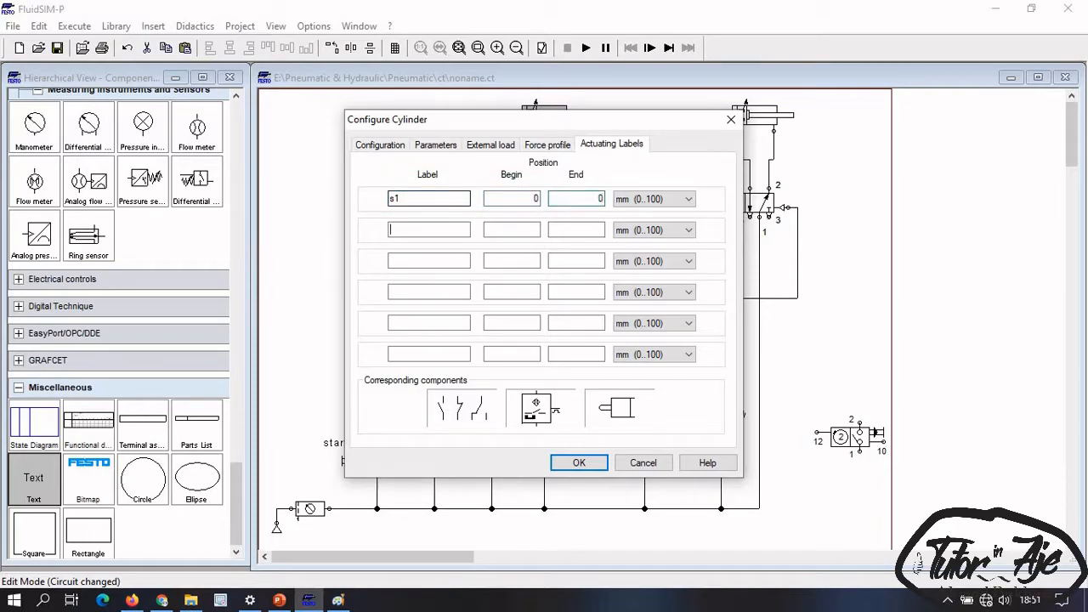
key(Tab)
text(100)
key(Tab)
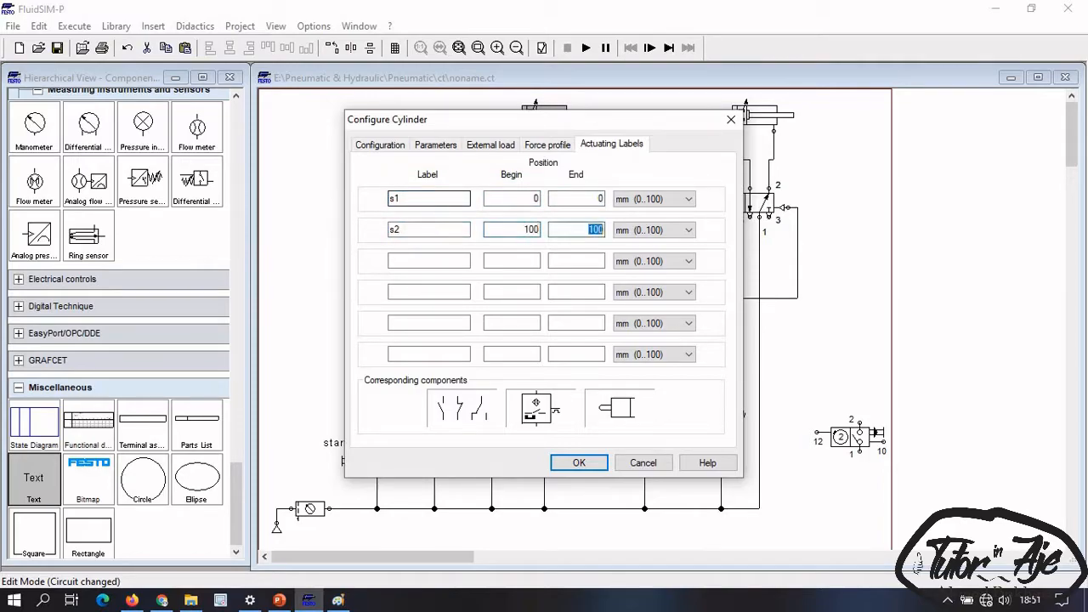
key(Return)
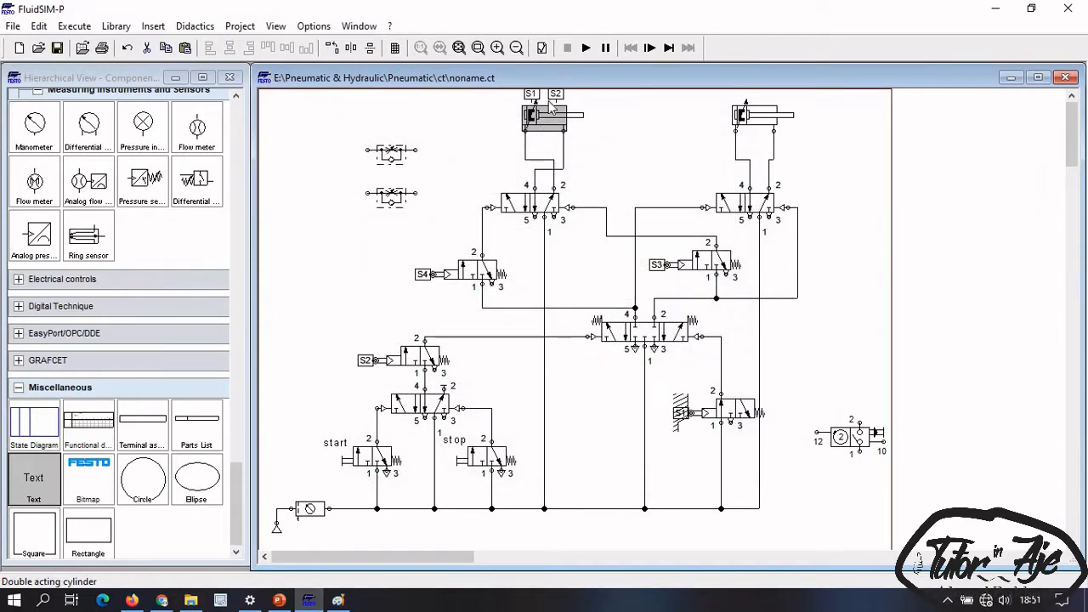
click(578, 102)
drag(541, 98, 590, 90)
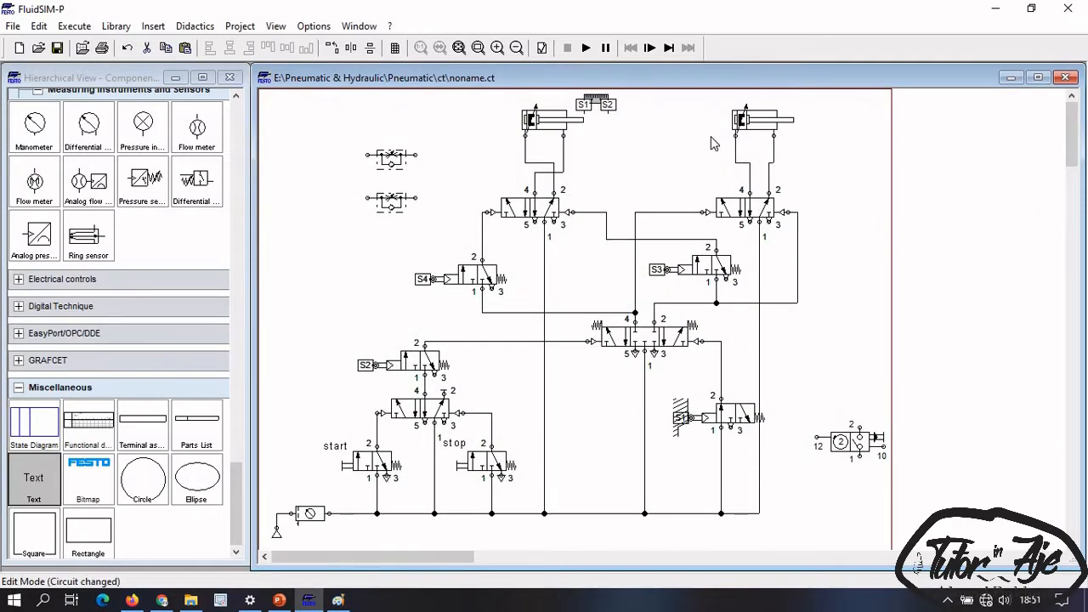
Step: Give cylinder B the actuating labels S3 at 0 mm and S4 at 100 mm, and move the distance rule above its piston rod
double_click(770, 128)
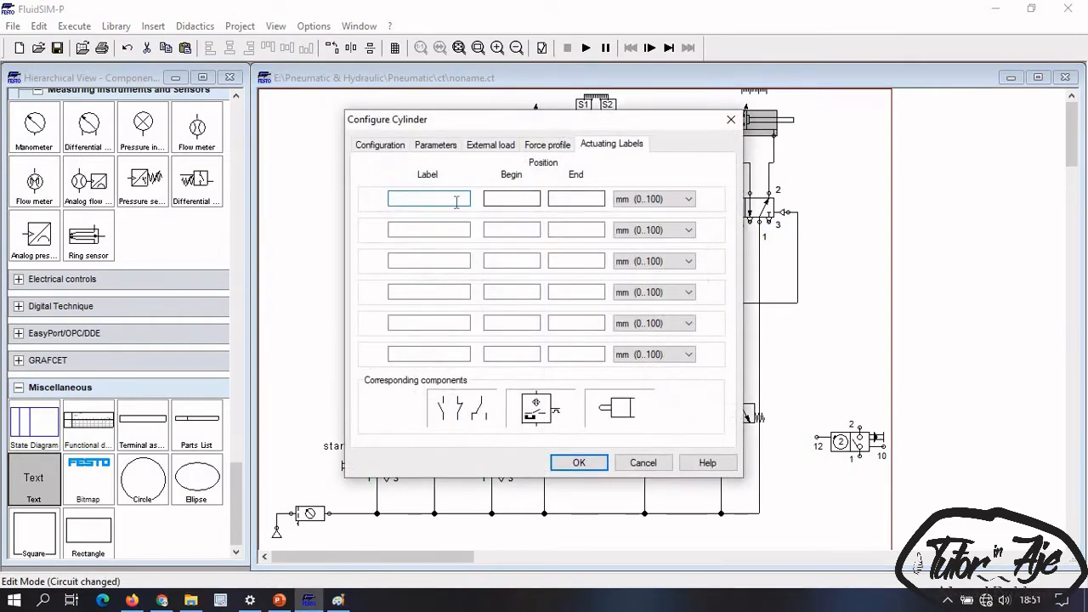
key(Tab)
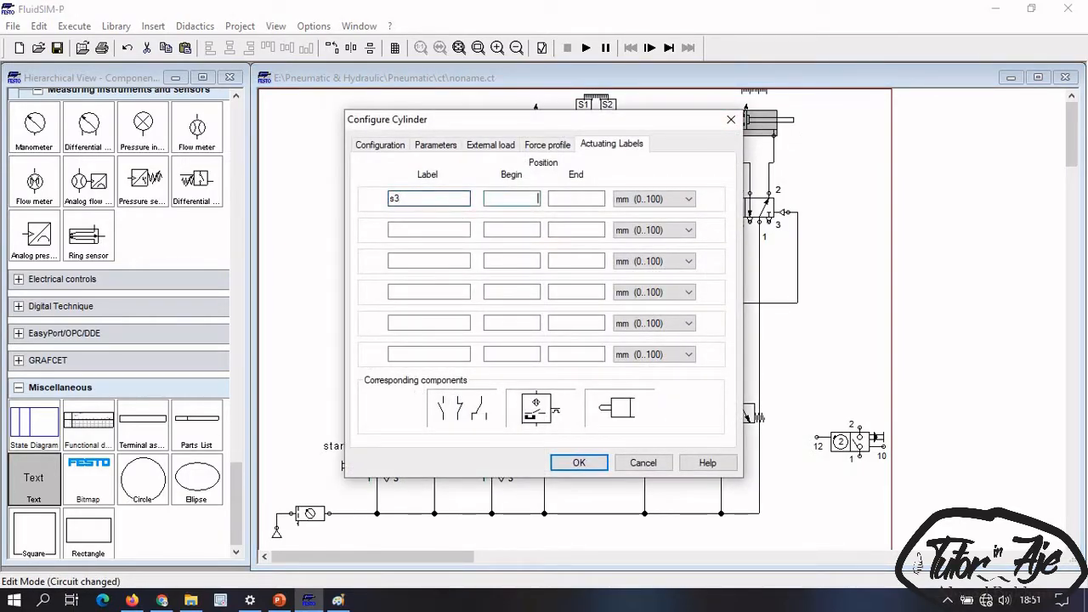
key(Tab)
key(Tab)
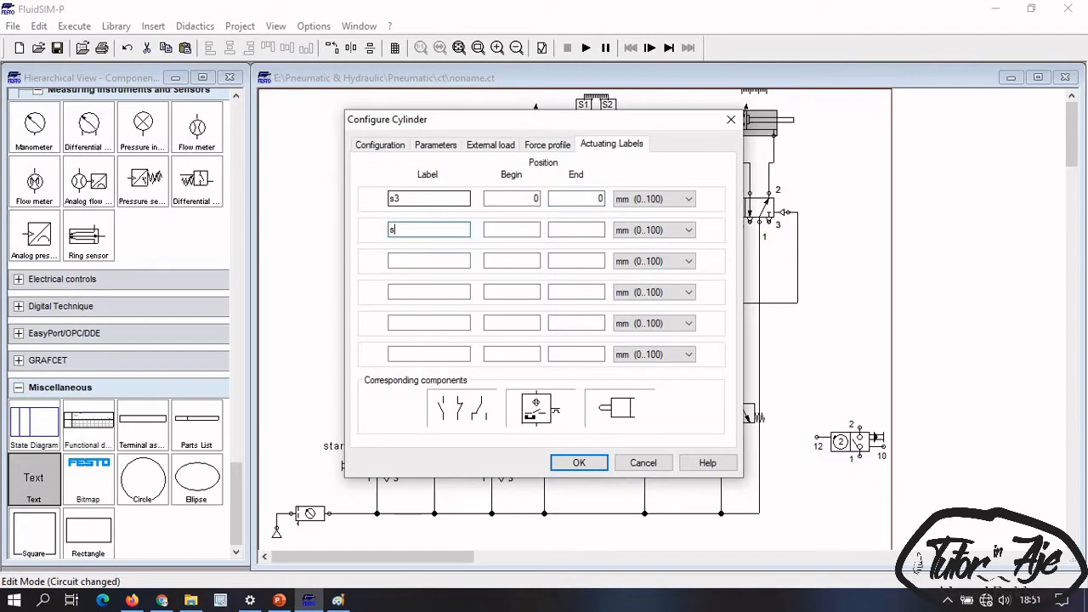
key(Tab)
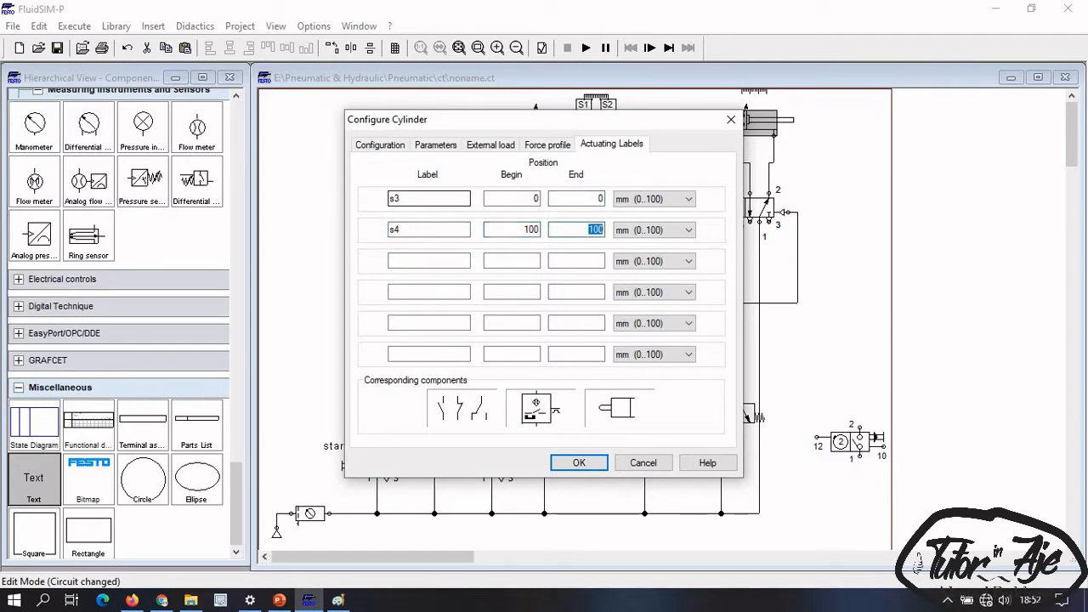
key(Return)
drag(752, 100, 805, 105)
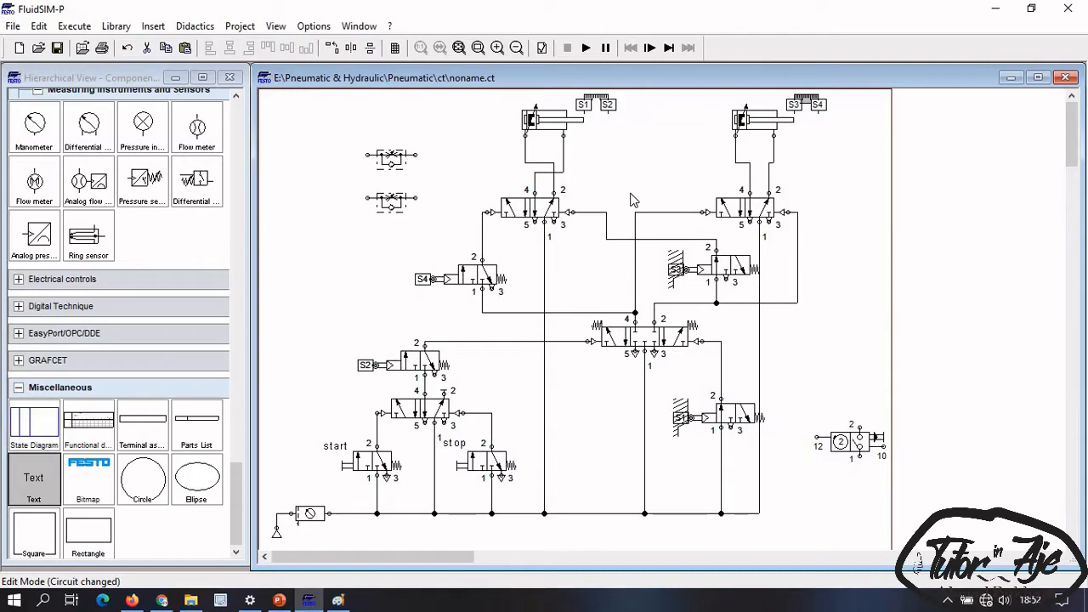
Step: Turn a one-way flow control valve upright and insert it between cylinder B's right port and port 2 of its 5/2-way valve
drag(391, 160, 631, 162)
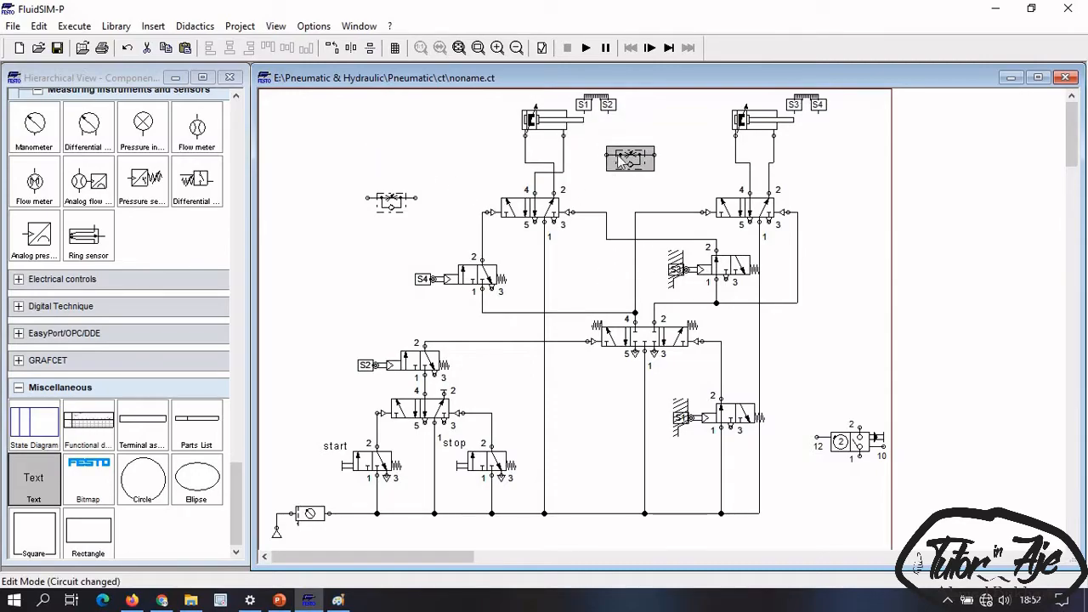
click(335, 49)
click(684, 149)
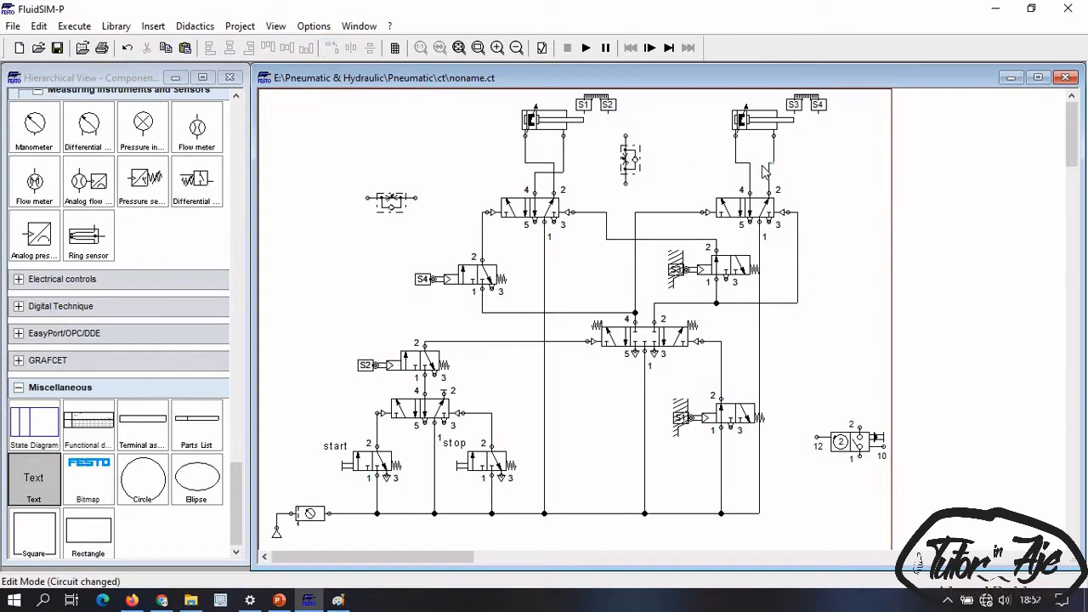
mouse_move(630, 162)
mouse_down()
mouse_move(774, 159)
mouse_move(811, 168)
mouse_move(782, 192)
mouse_move(807, 193)
mouse_up()
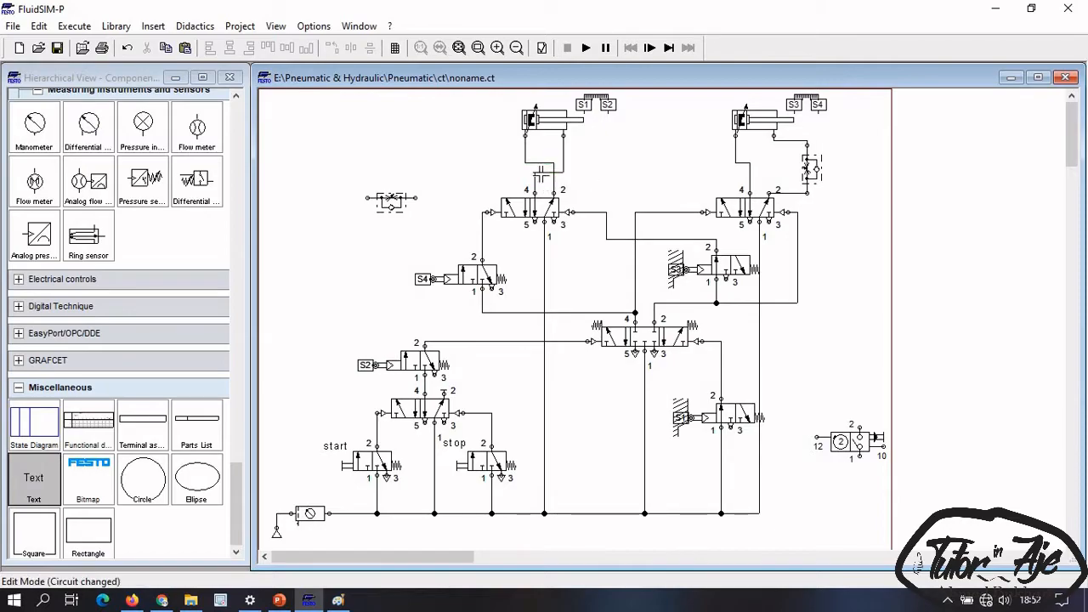
Step: Turn the other one-way flow control valve upright and connect it between port 4 of cylinder A's 5/2-way valve and the cylinder's right port
drag(384, 199, 470, 162)
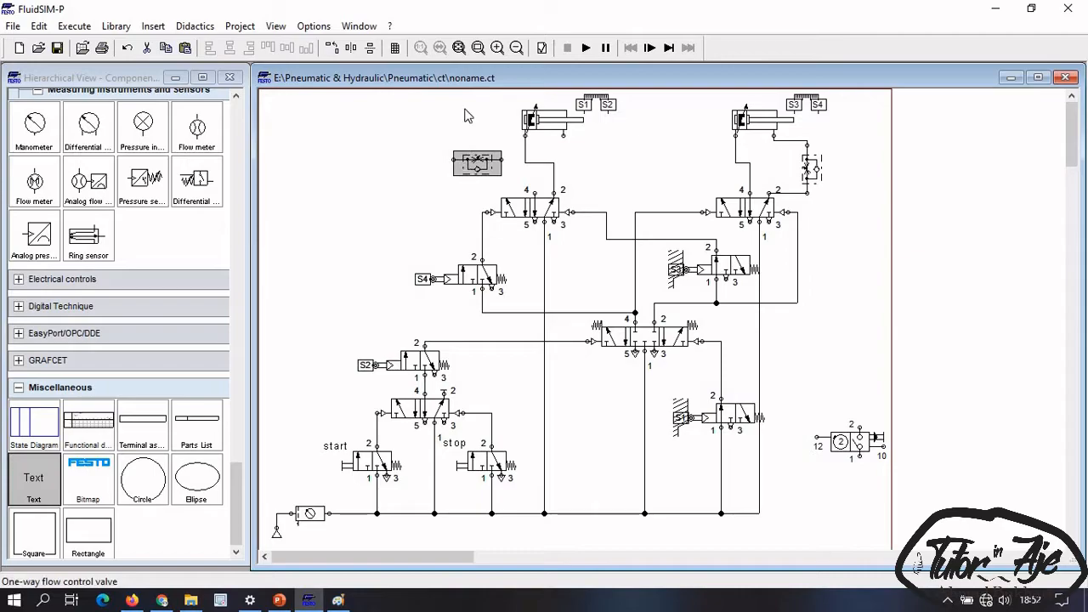
click(336, 47)
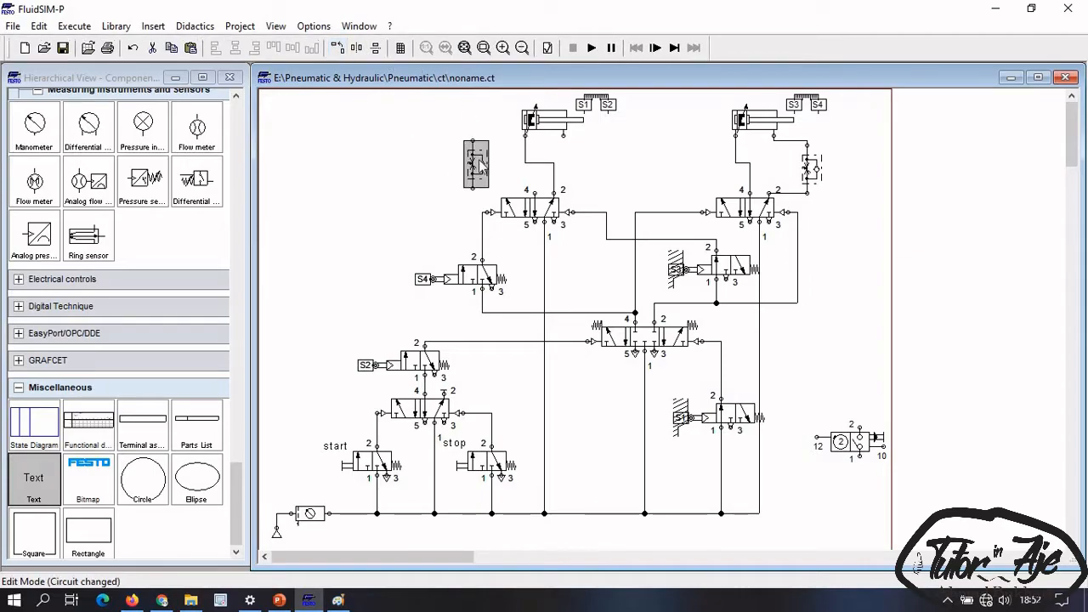
click(534, 193)
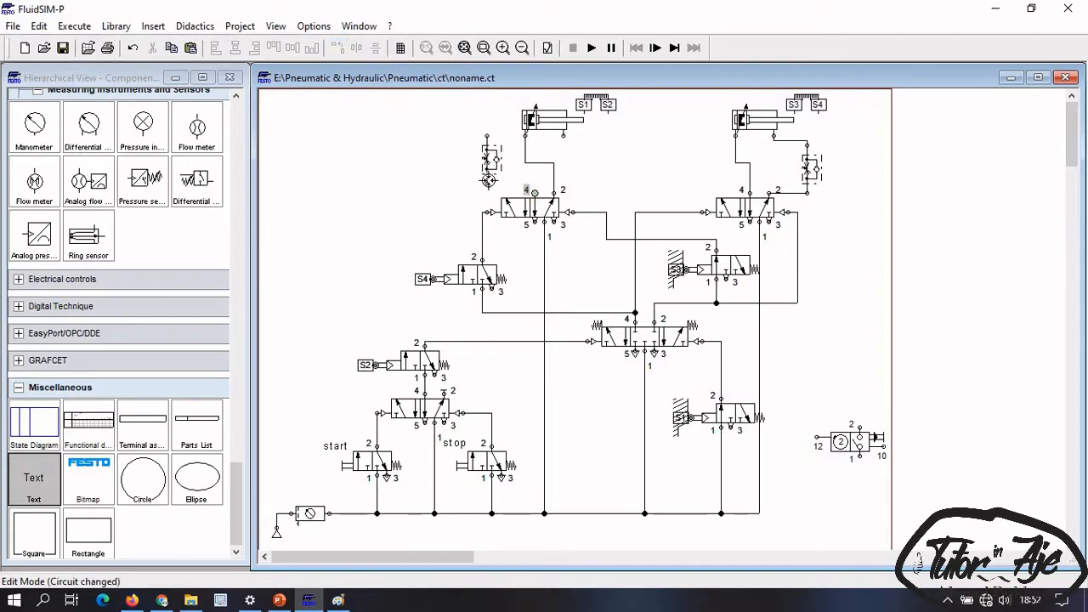
drag(534, 193, 487, 183)
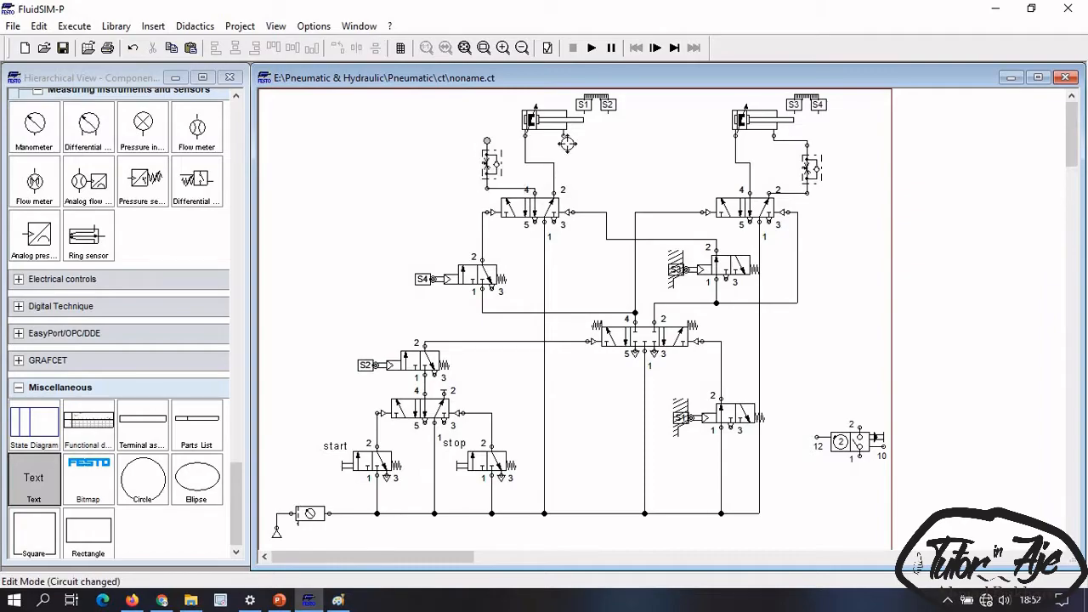
drag(567, 135, 563, 136)
click(543, 123)
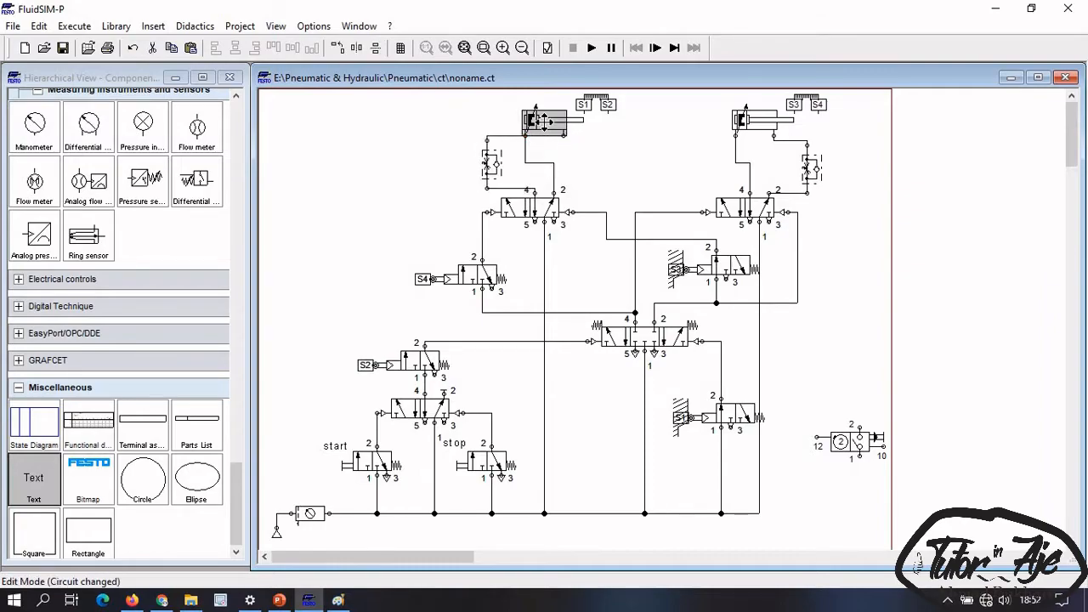
Step: Lower cylinder A's flow control valve slightly and reposition its two connecting lines clear of the cylinder's left port
click(493, 170)
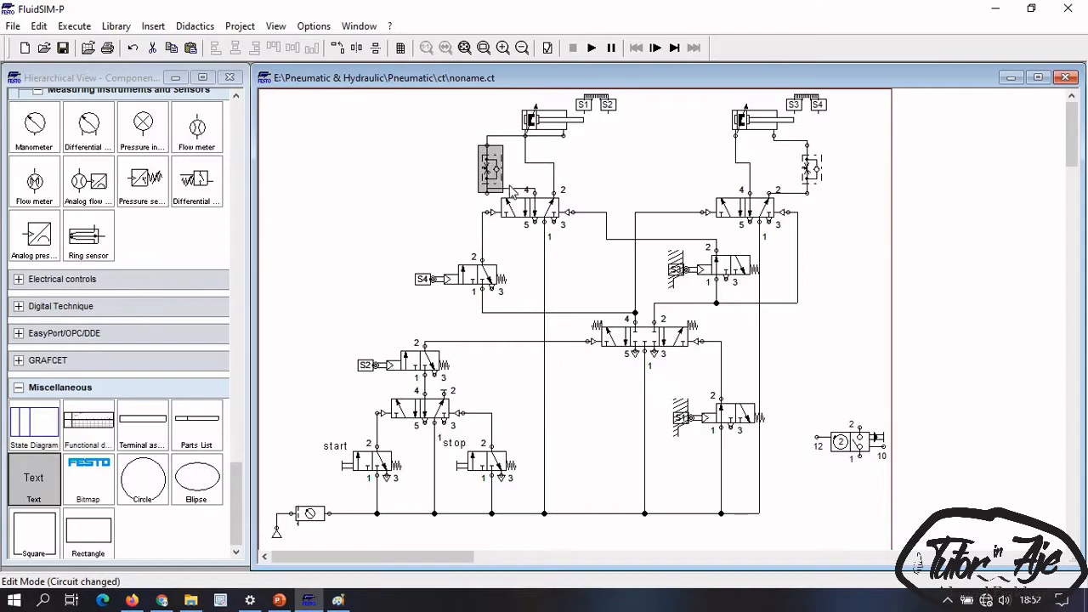
click(512, 189)
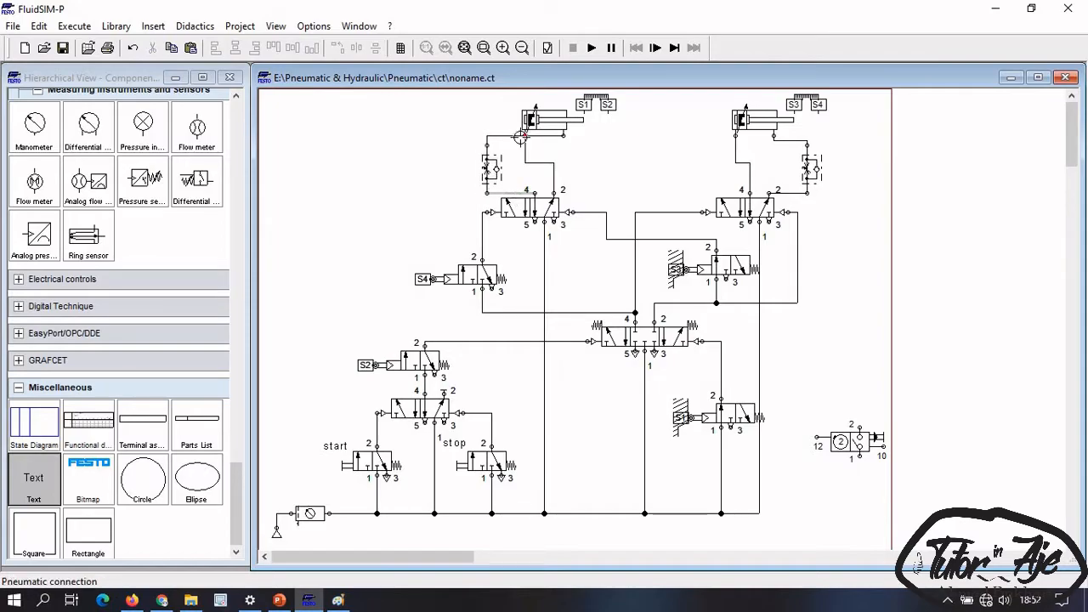
drag(512, 137, 513, 147)
click(585, 181)
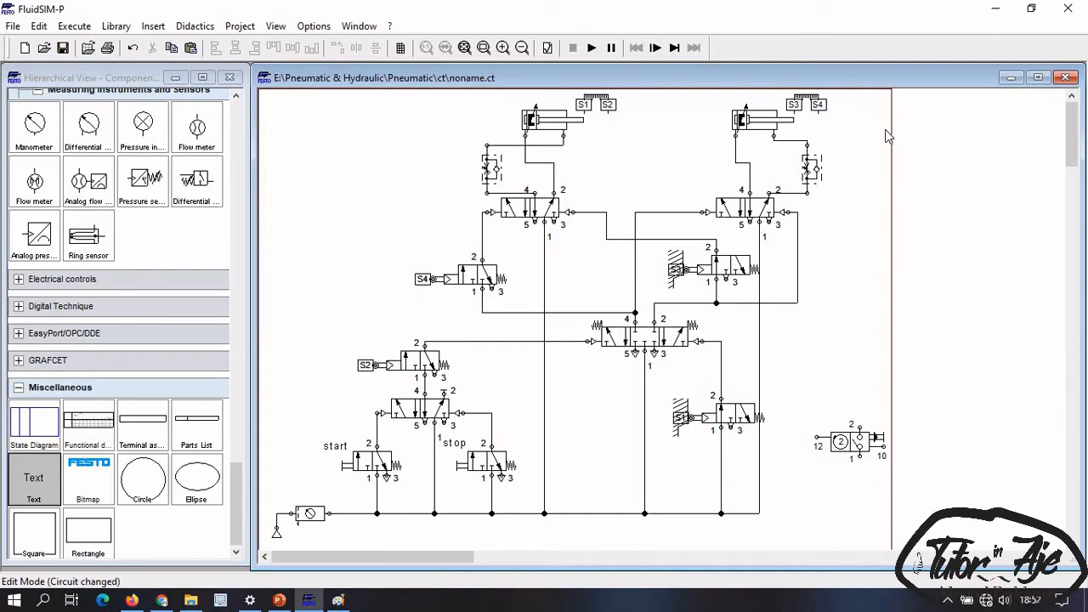
Step: Set the opening level of cylinder B's one-way flow control valve to 2.75 %
double_click(813, 172)
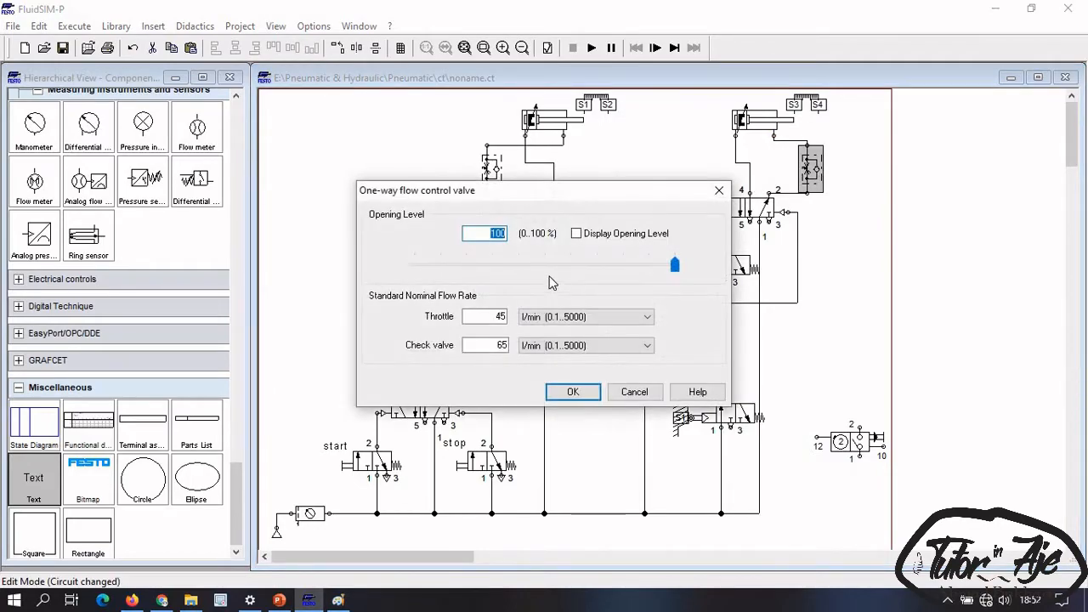
drag(675, 265, 423, 267)
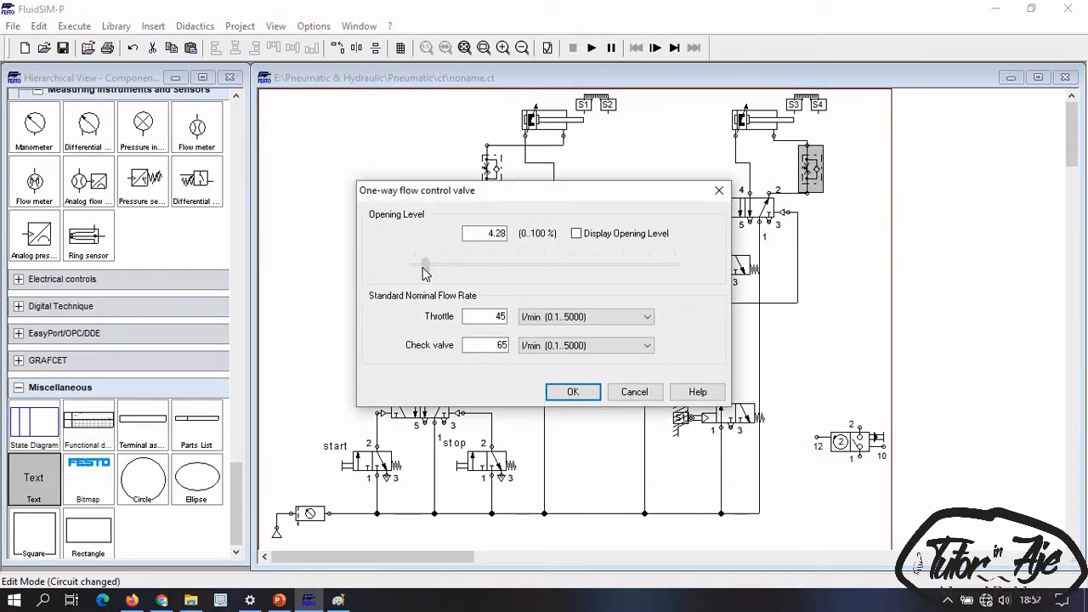
click(568, 393)
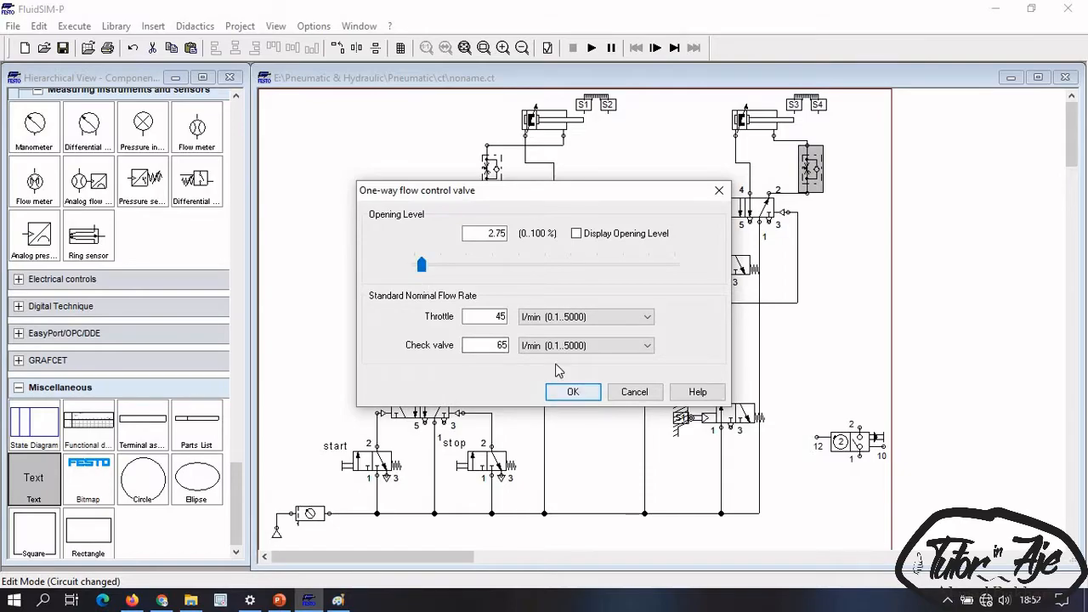
Step: Set the opening level of cylinder A's one-way flow control valve to 2.75 %
double_click(484, 173)
double_click(491, 176)
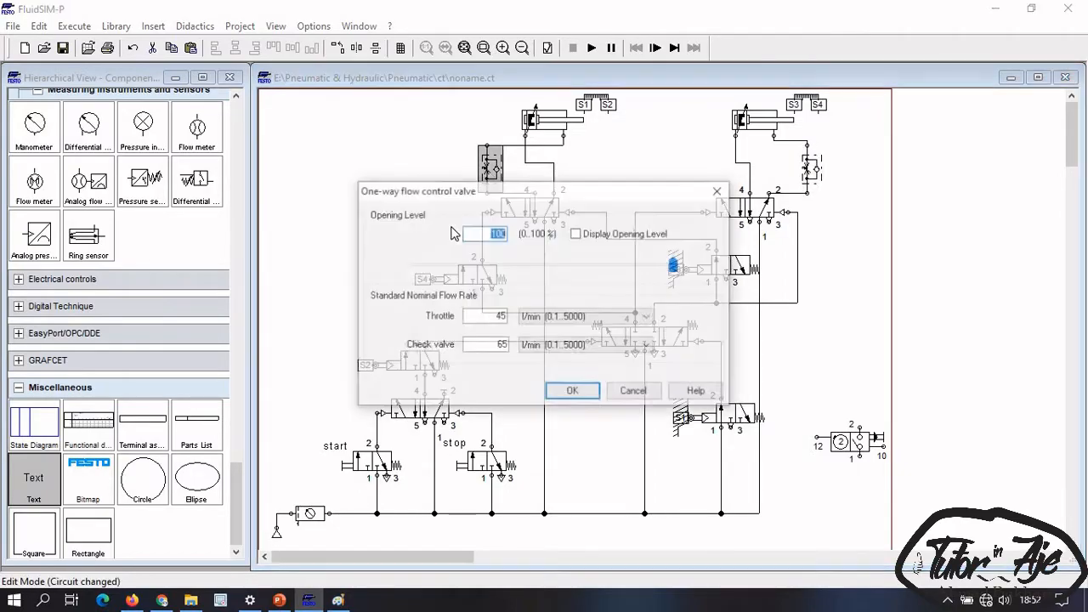
text(2.75)
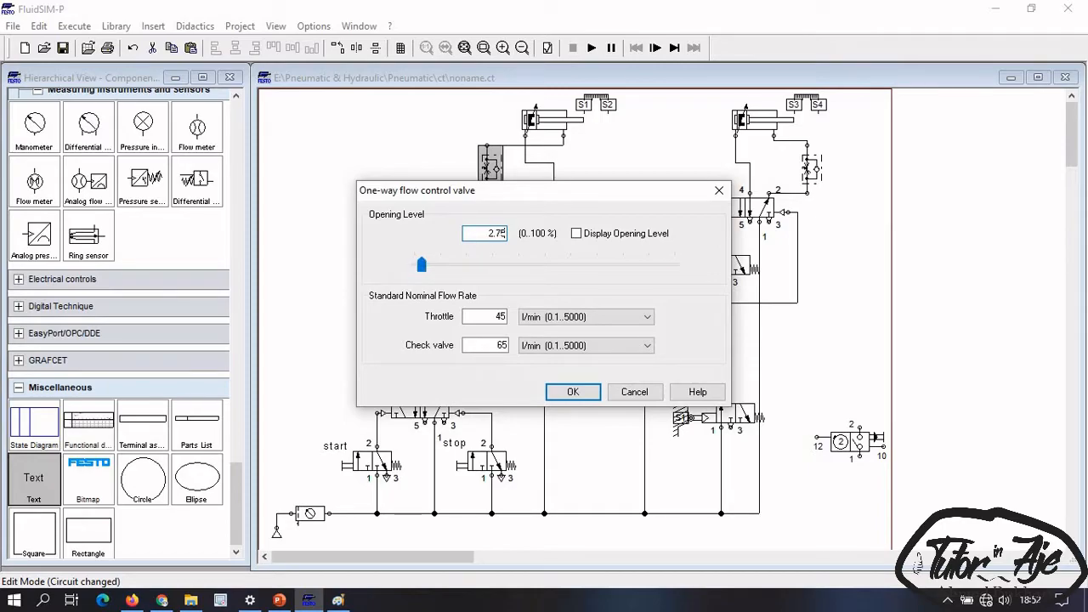
key(Return)
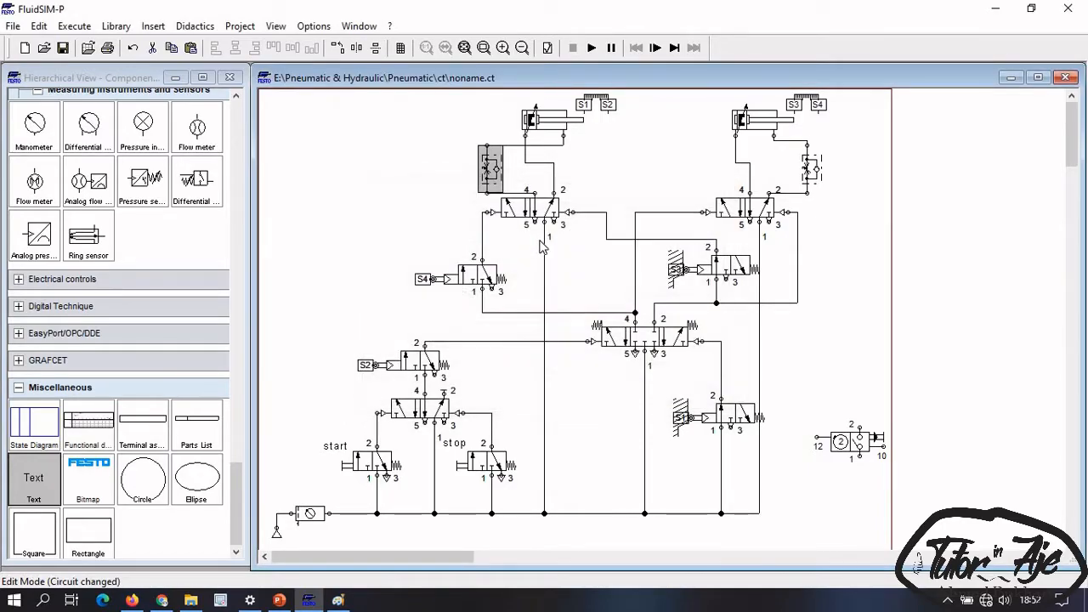
click(583, 283)
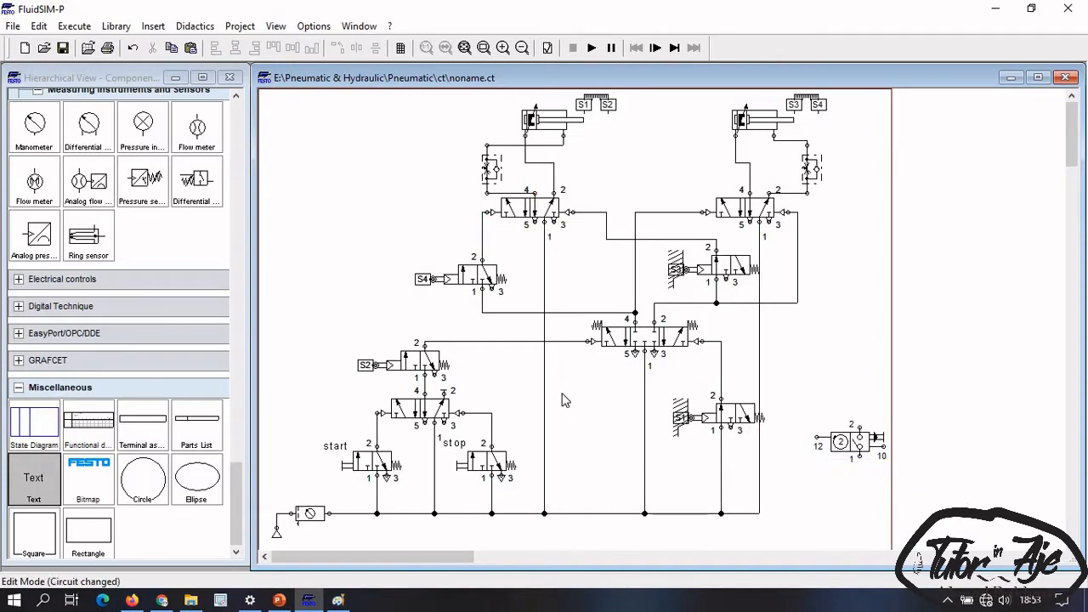
Step: Simulate the circuit despite the line warnings, actuate the start and stop valves to check the cylinder sequence, and end the simulation
click(591, 47)
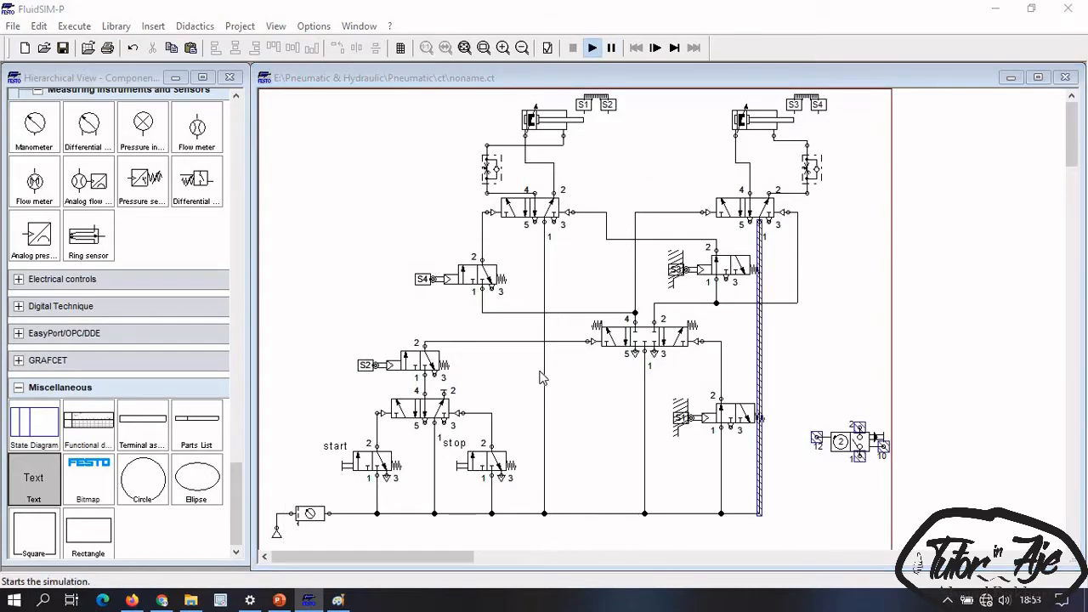
click(484, 328)
click(484, 328)
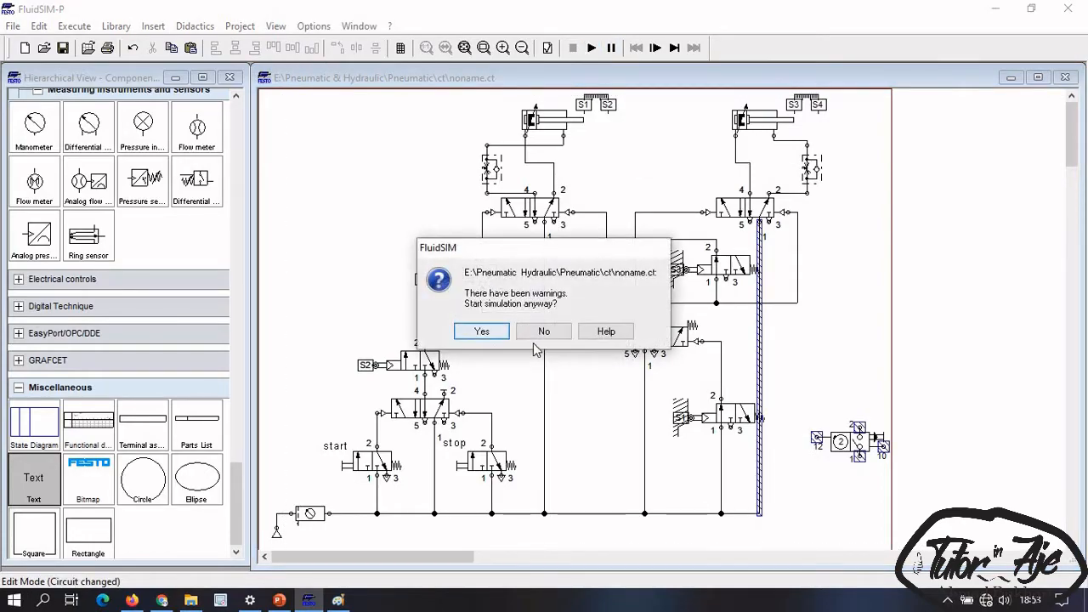
click(484, 328)
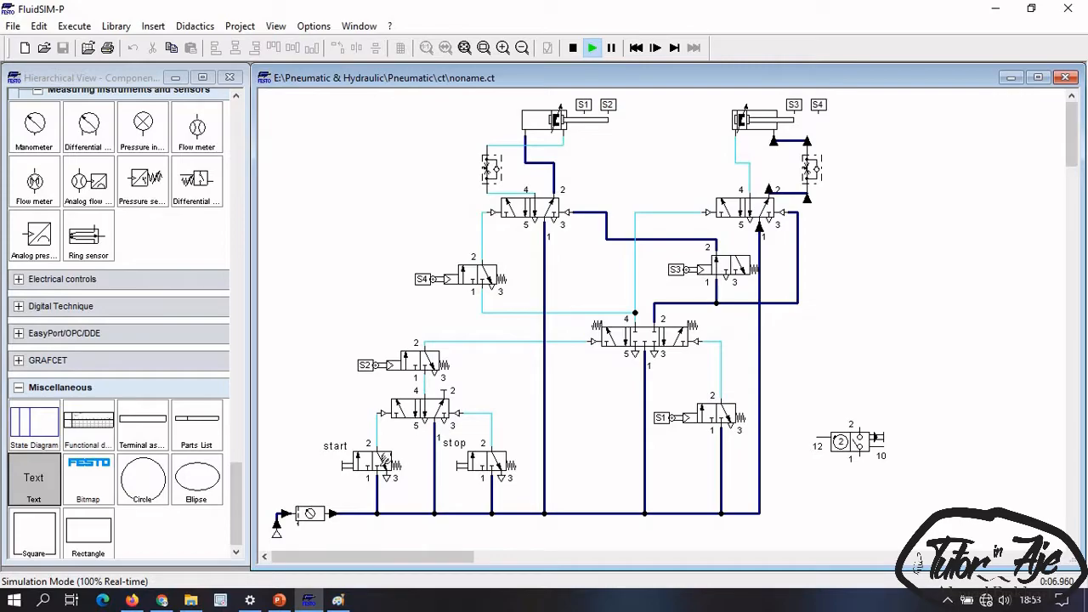
click(384, 462)
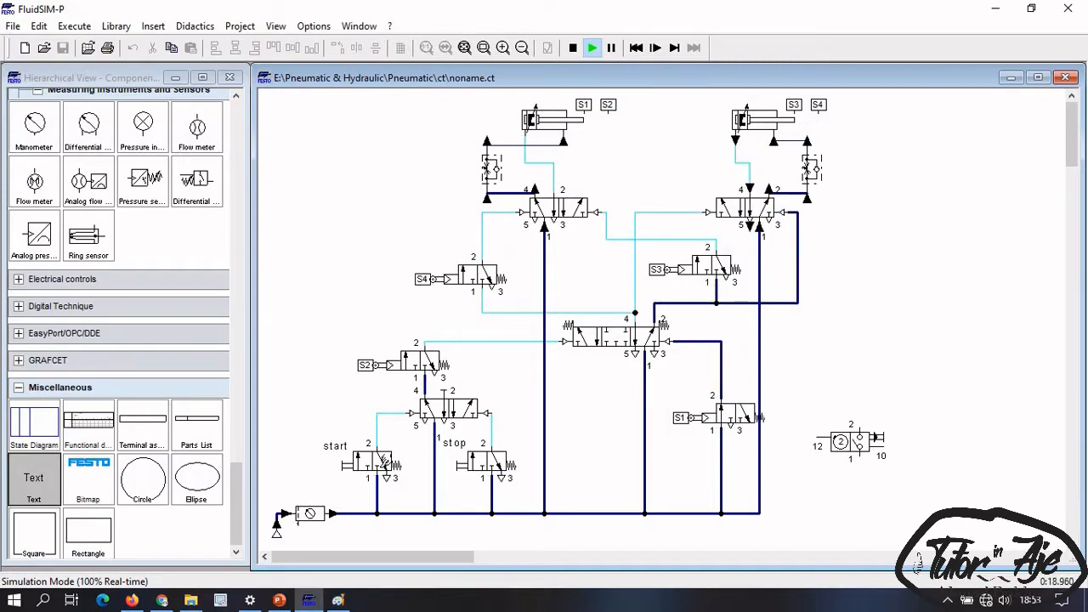
click(504, 438)
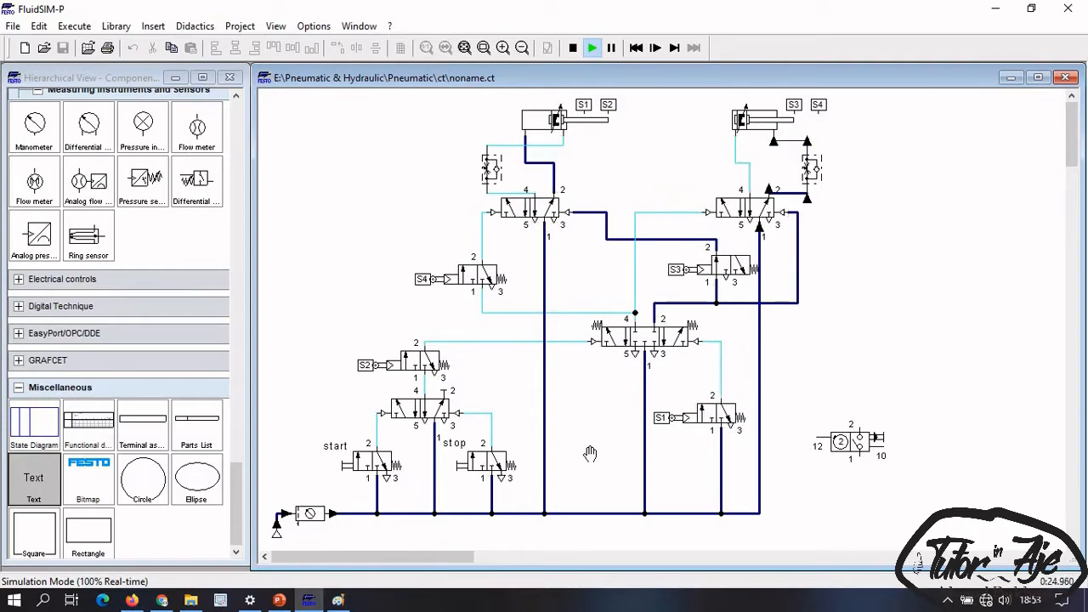
click(570, 48)
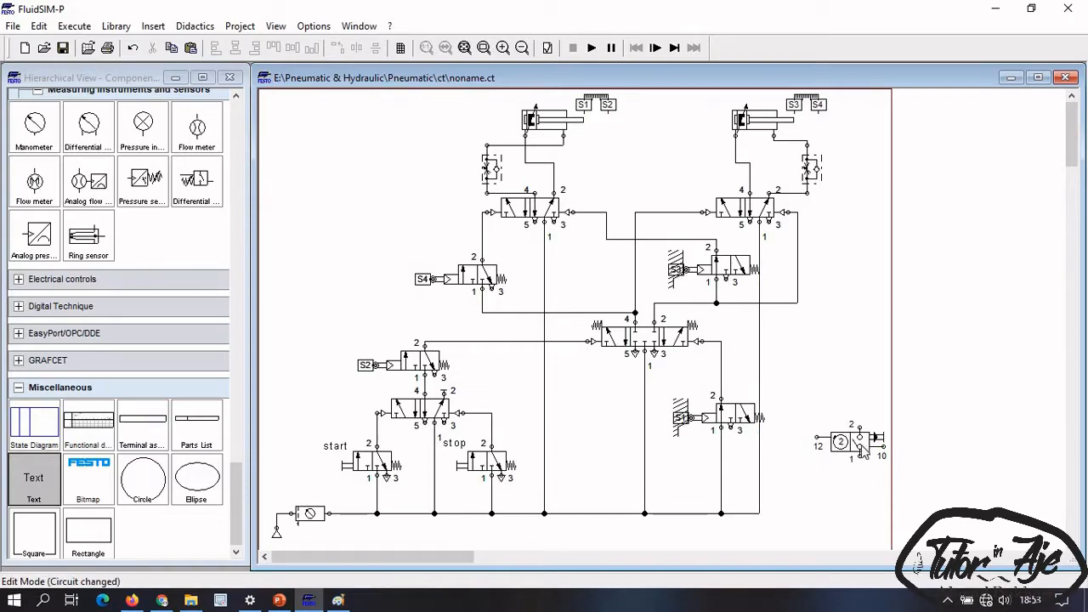
Step: Move the pneumatic counter into the circuit, between the stop valve and the S1 roller lever valve
drag(849, 435, 598, 412)
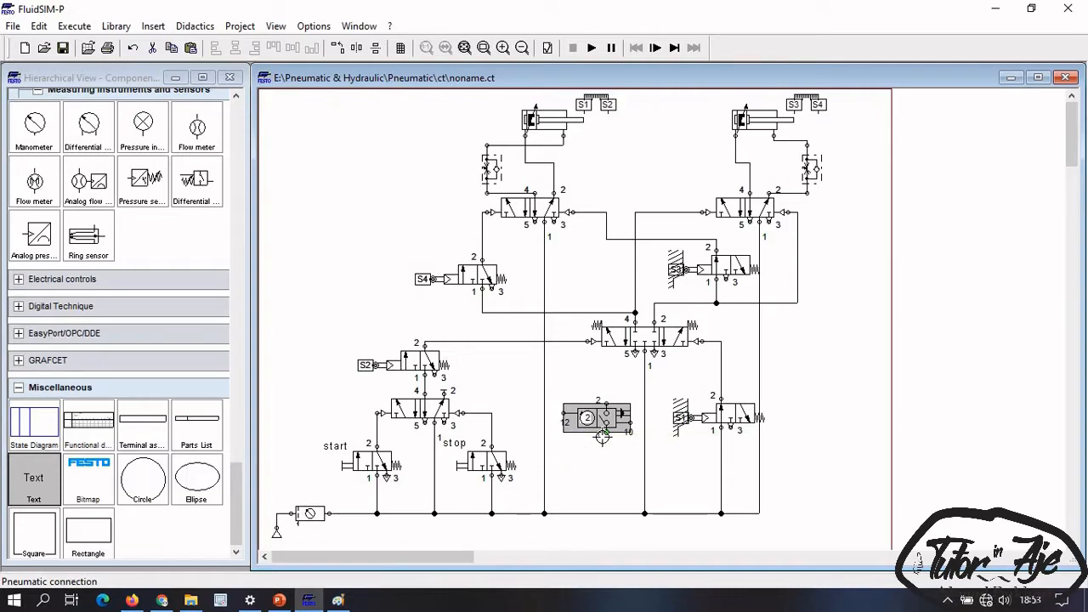
Step: Switch to Paint to review the "Counter = Reset" note in the sequence diagram, and return to FluidSIM-P
click(338, 600)
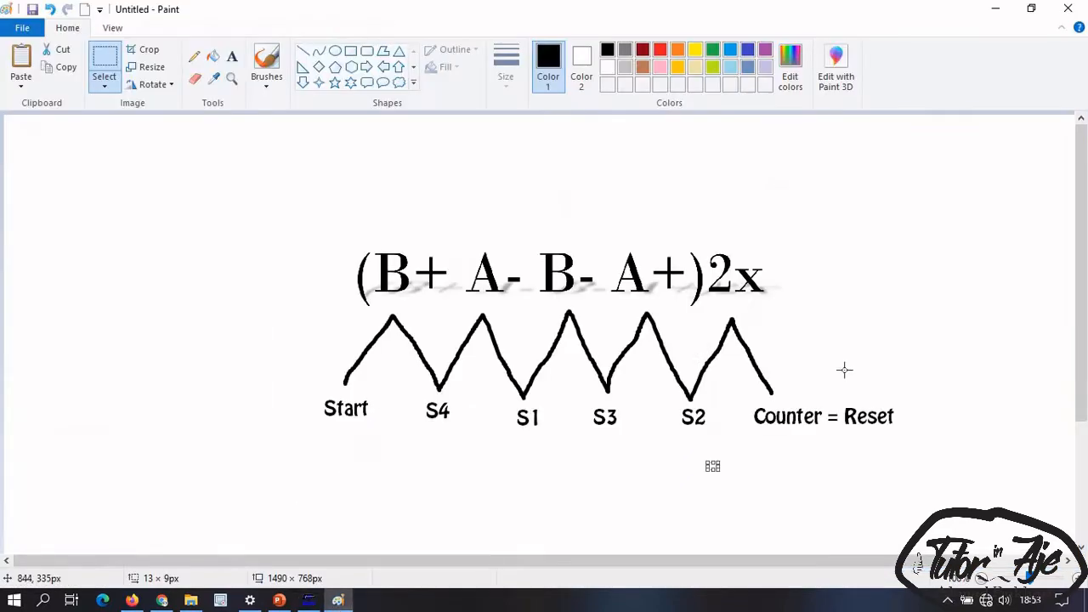
drag(745, 392, 916, 440)
drag(954, 497, 957, 492)
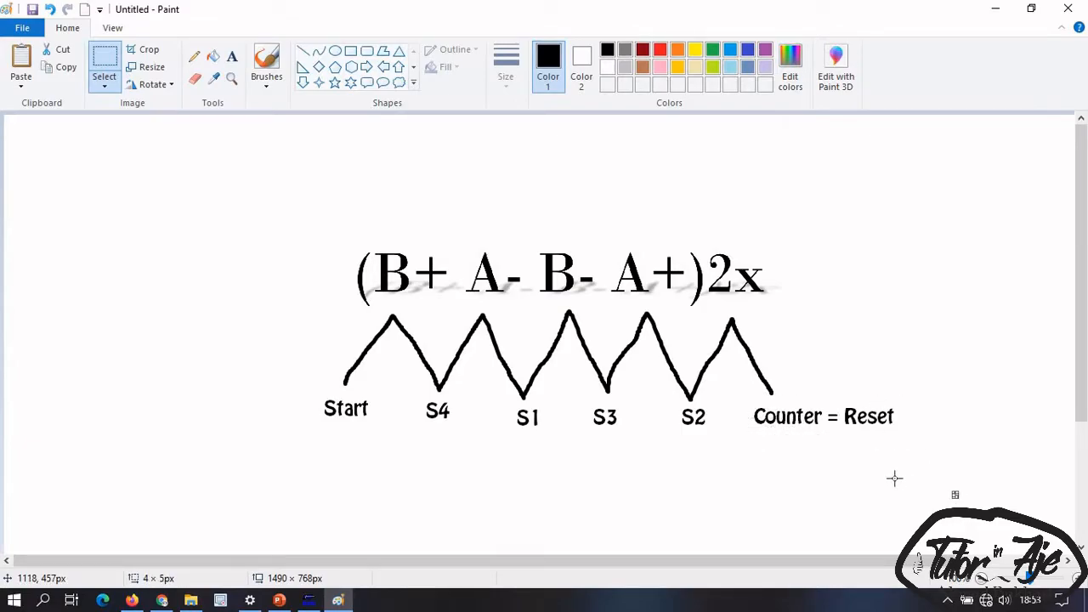
drag(740, 400, 907, 445)
click(905, 503)
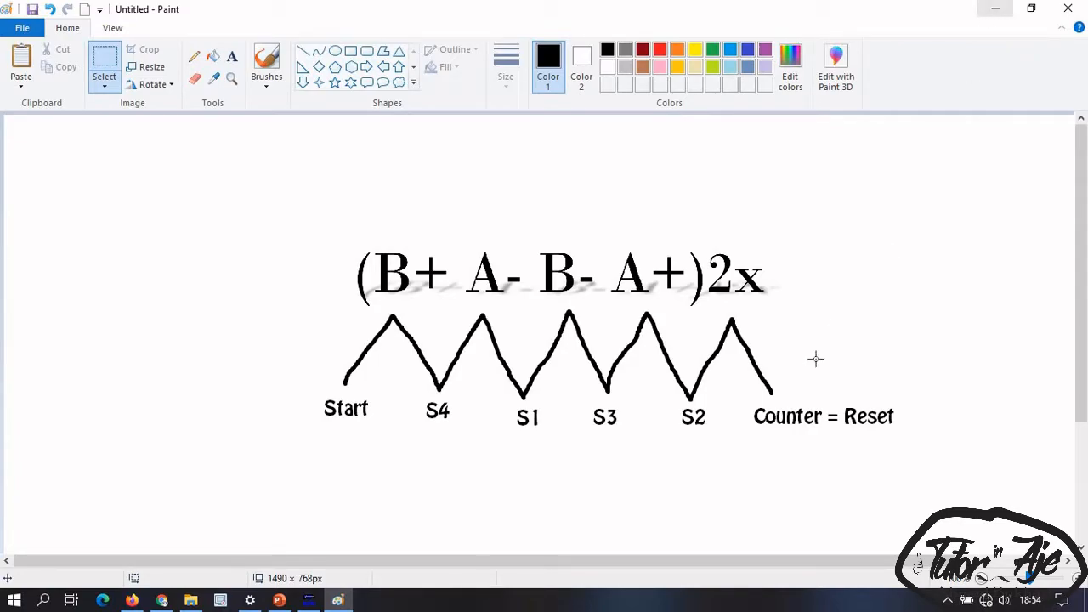
drag(741, 395, 946, 449)
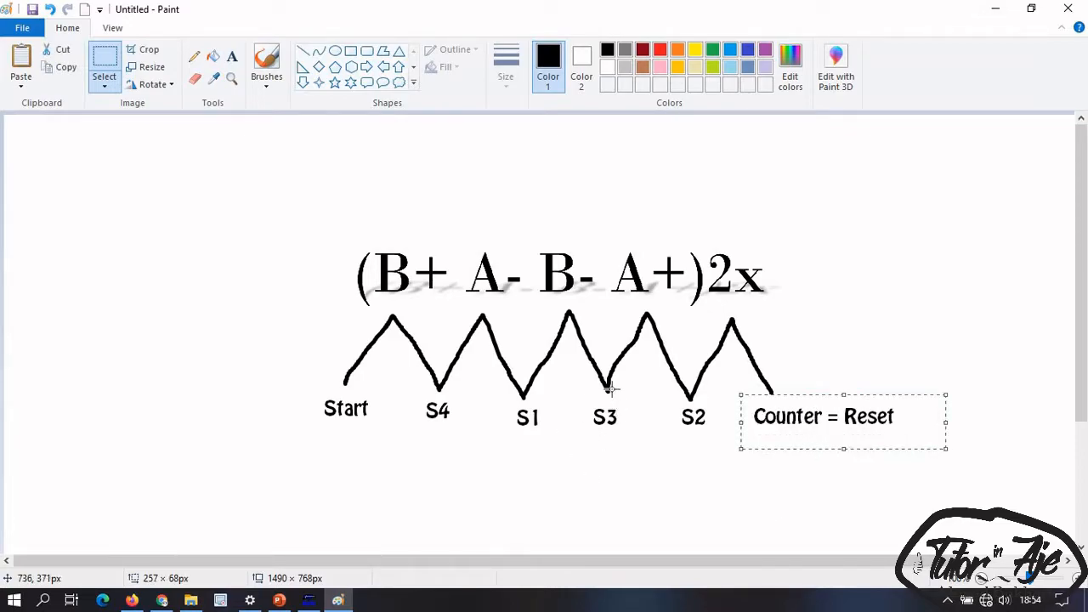
click(995, 8)
Step: Shift the pneumatic counter slightly left and connect its port 1 to the main supply line below it
click(584, 459)
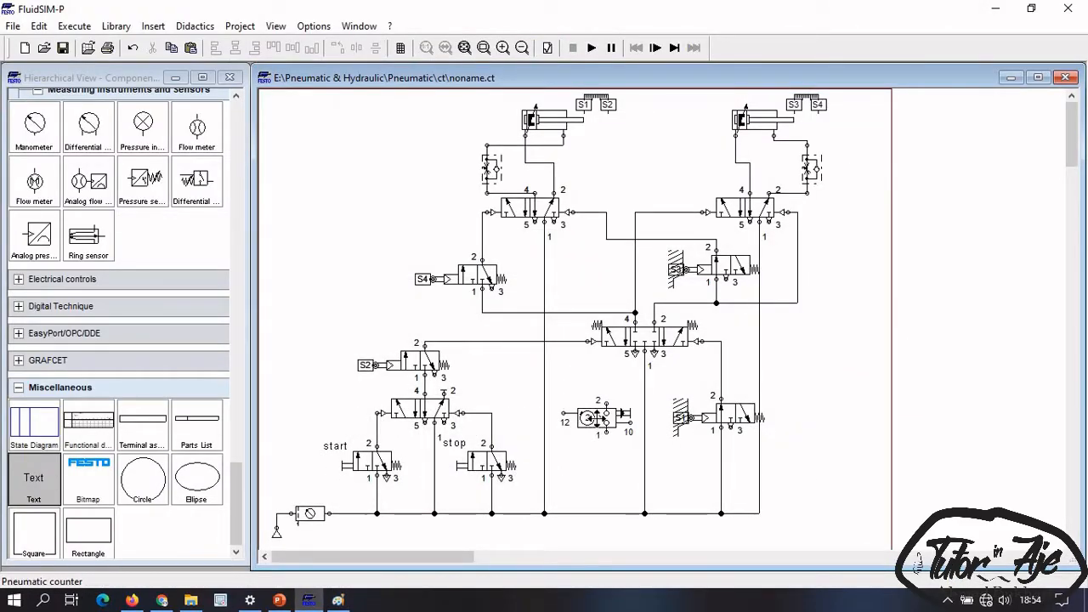
drag(593, 418, 588, 417)
click(599, 431)
click(602, 513)
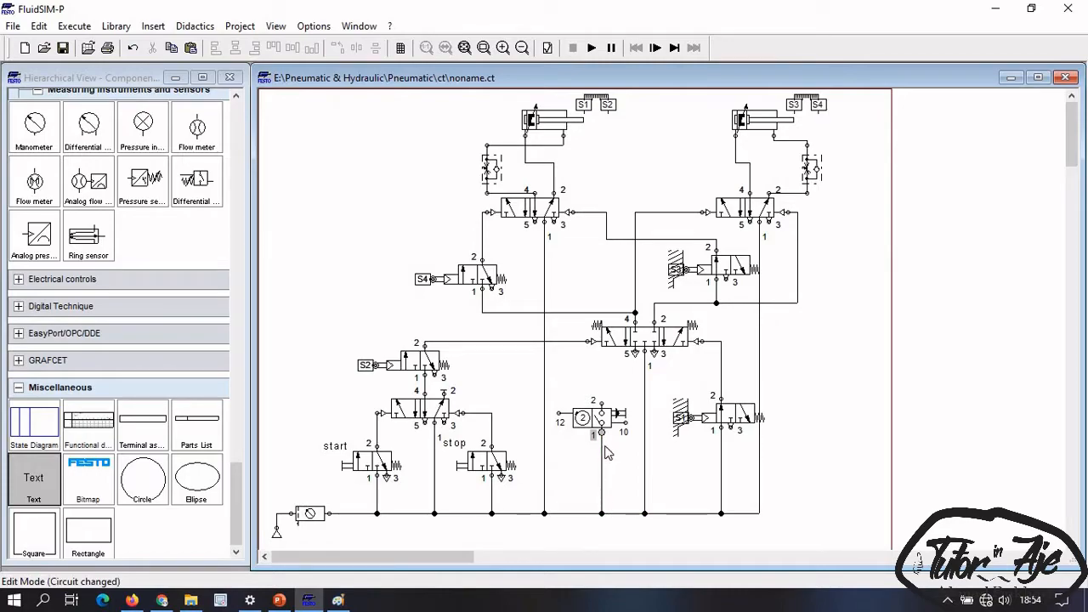
Step: Try to connect the counter's port 2 to the line between the S3 valve's output and cylinder A's 5/2-way valve
click(602, 403)
click(619, 240)
click(619, 240)
drag(619, 280, 573, 286)
drag(601, 368, 567, 371)
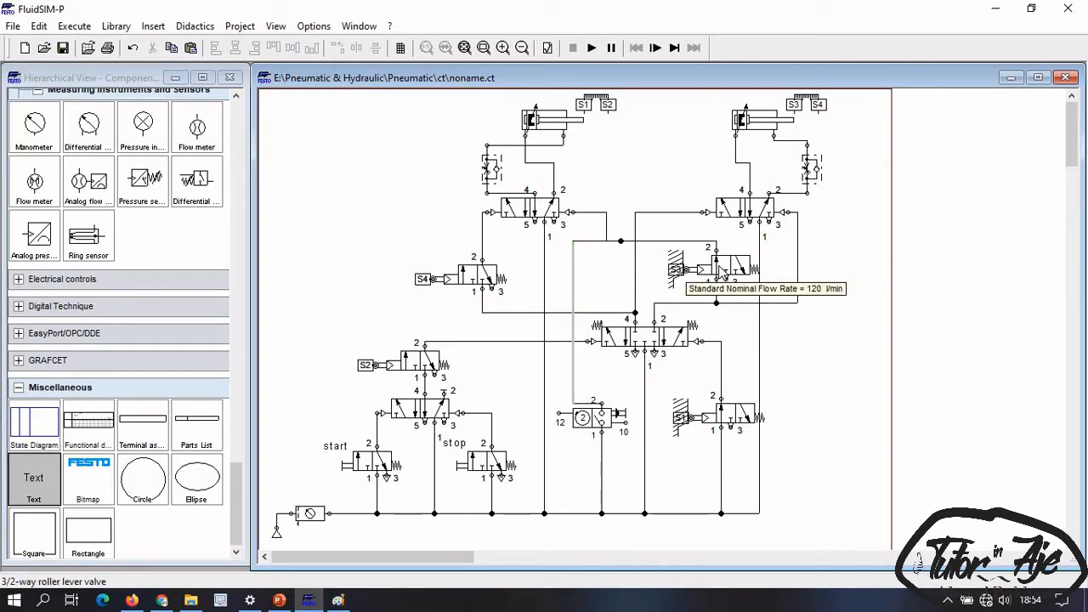
drag(620, 241, 606, 241)
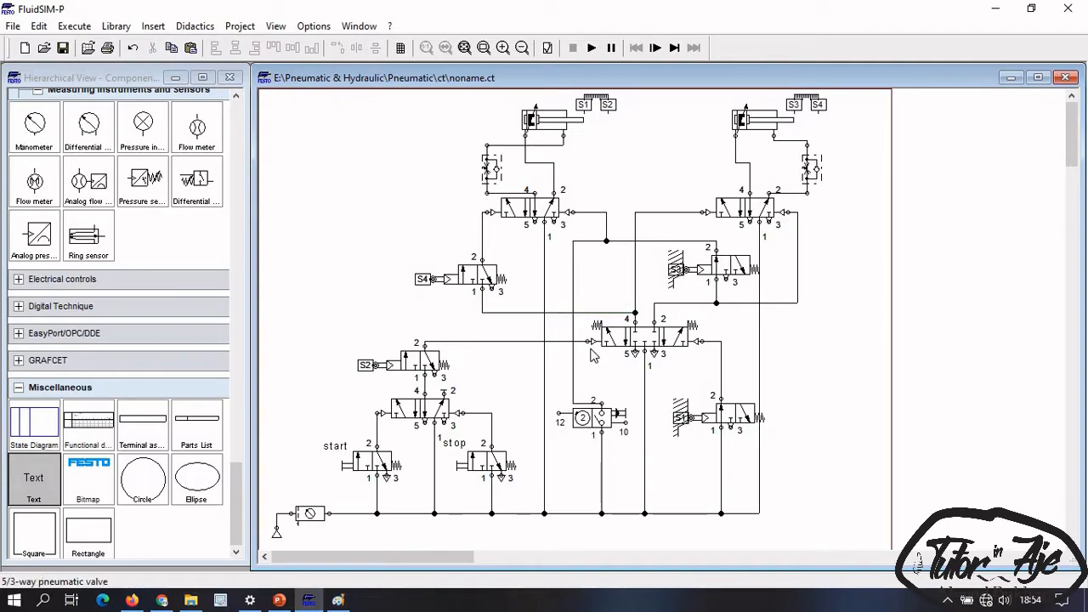
drag(571, 389, 602, 400)
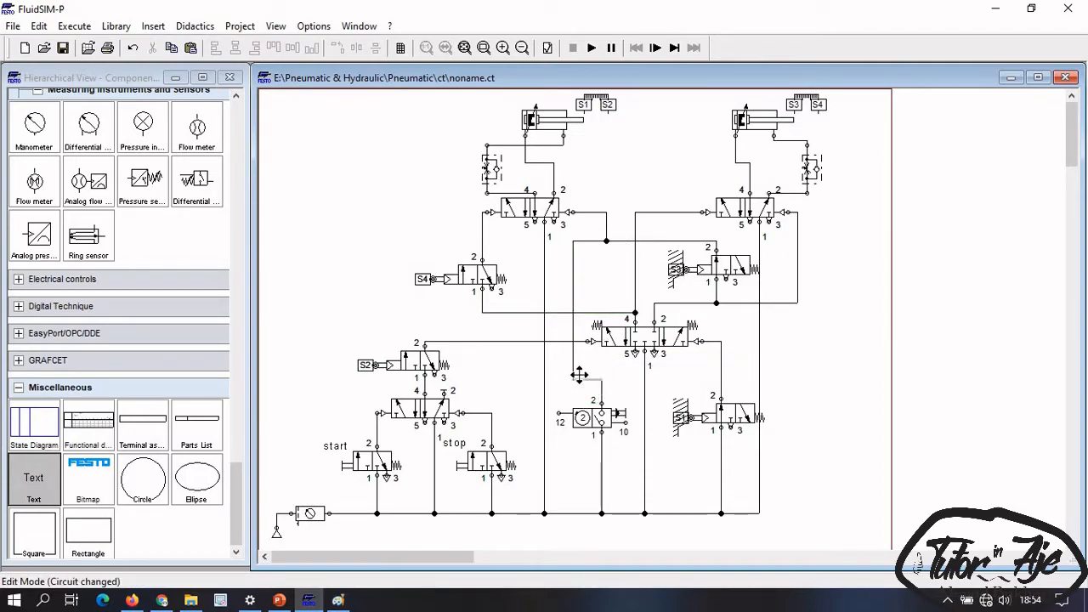
key(Delete)
Step: Connect the counter's port 12 to the junction on the S3 valve's output line, and lower both the junction and the counter
mouse_move(602, 240)
mouse_down()
mouse_move(570, 319)
mouse_move(557, 413)
mouse_up()
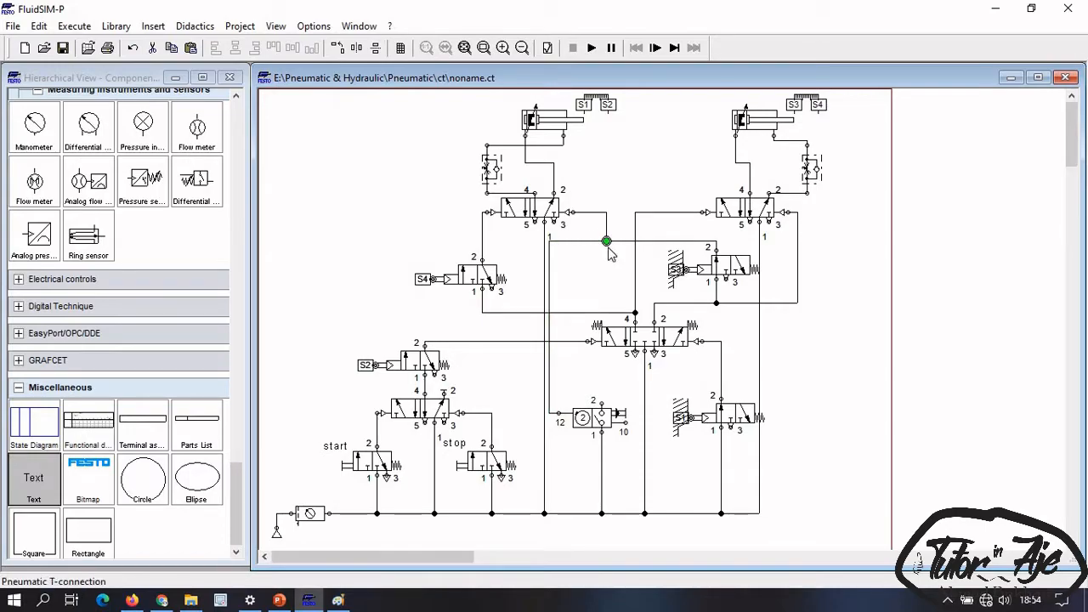
drag(606, 243, 608, 255)
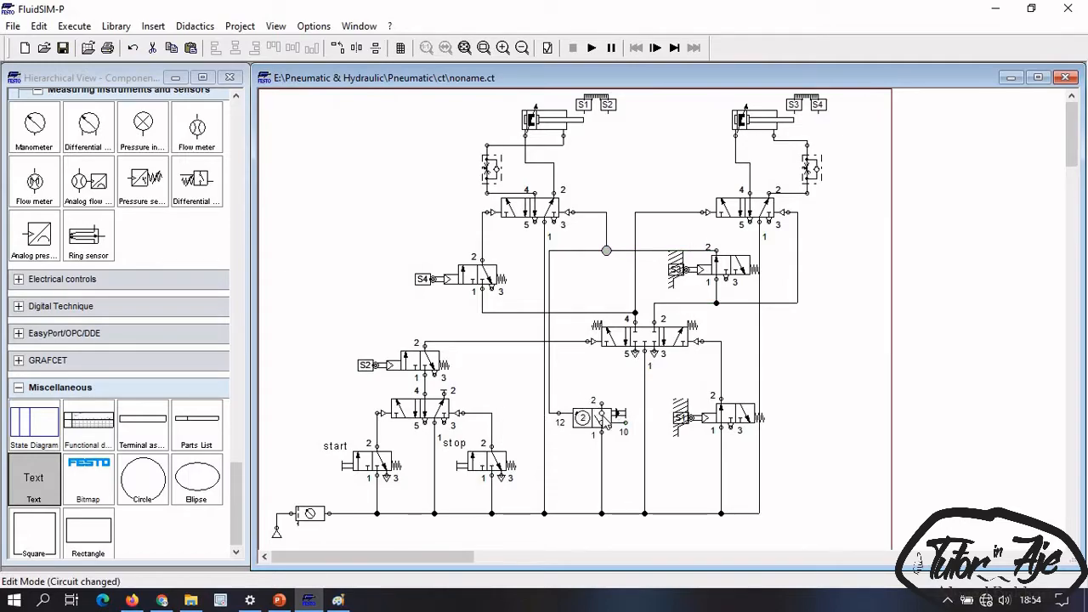
drag(601, 417, 601, 448)
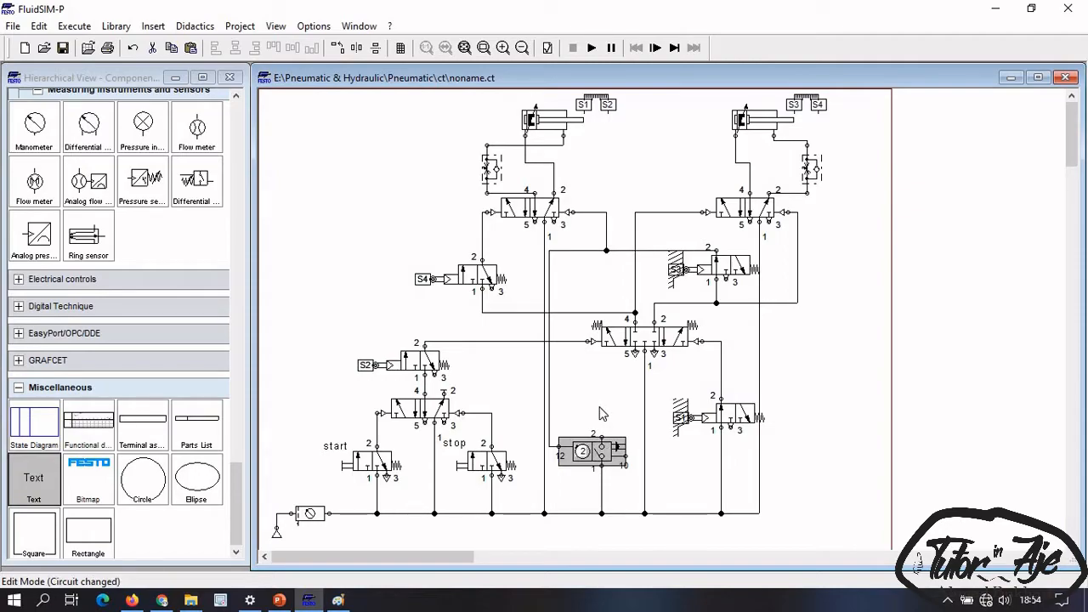
click(558, 387)
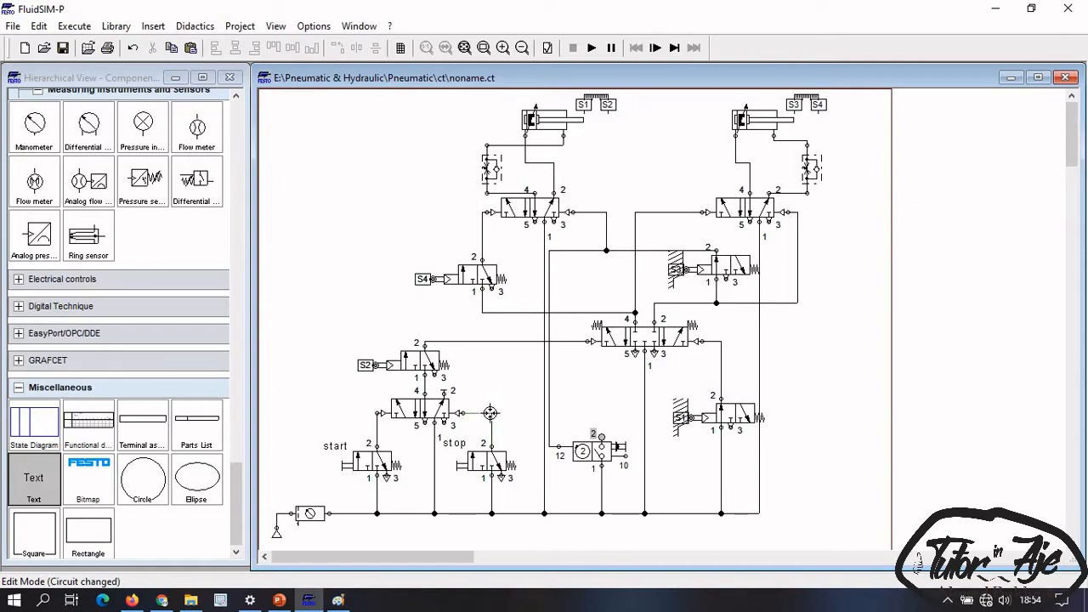
Step: Connect the counter's port 2 to the stop valve's output line and port 10 to the start valve's, separating the port 12 line from the neighbouring supply line
drag(602, 436, 490, 413)
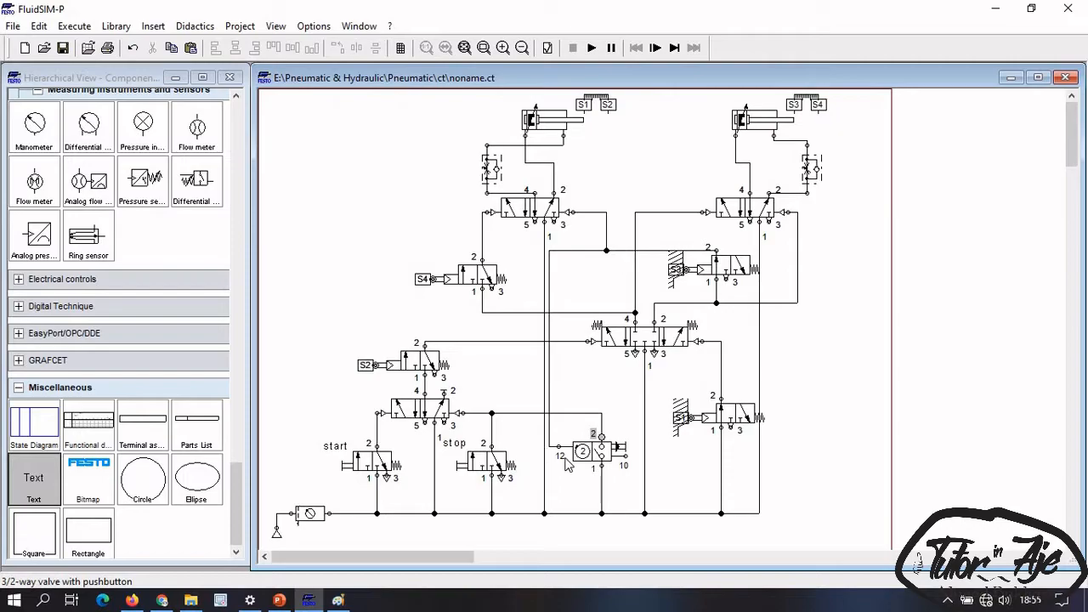
drag(547, 432, 558, 434)
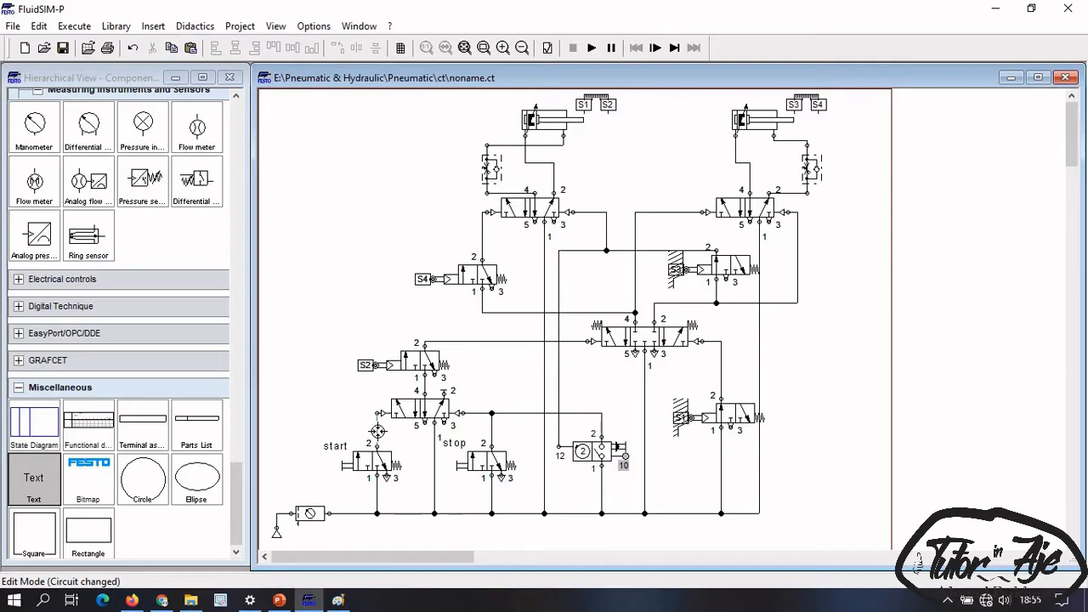
drag(379, 433, 625, 456)
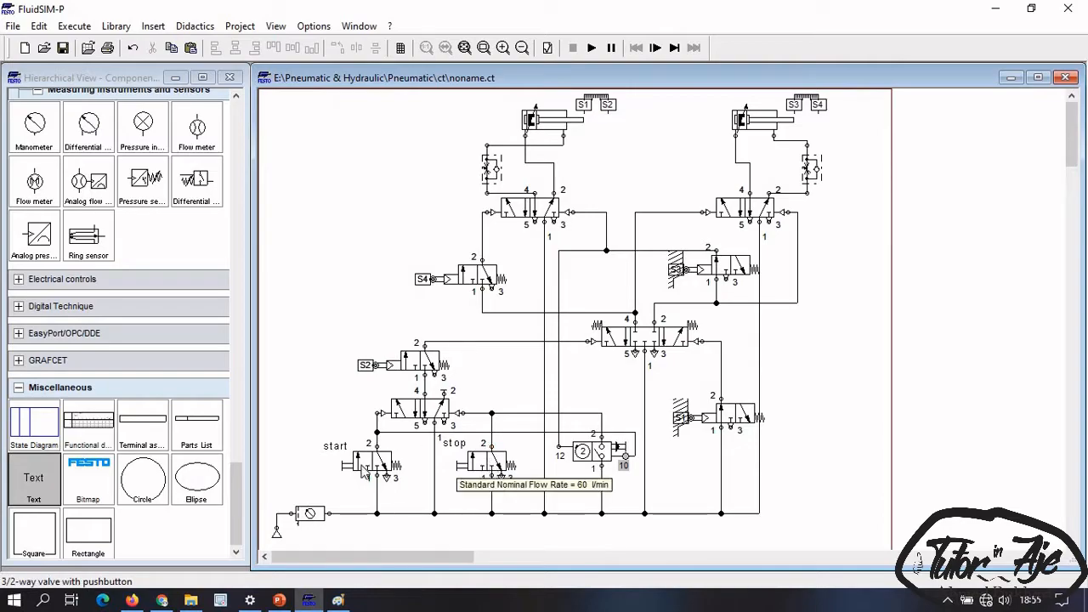
Step: Simulate the circuit with the counter connected, actuate the start valve to check the counted cycles, and end the simulation
click(597, 52)
click(484, 326)
click(481, 331)
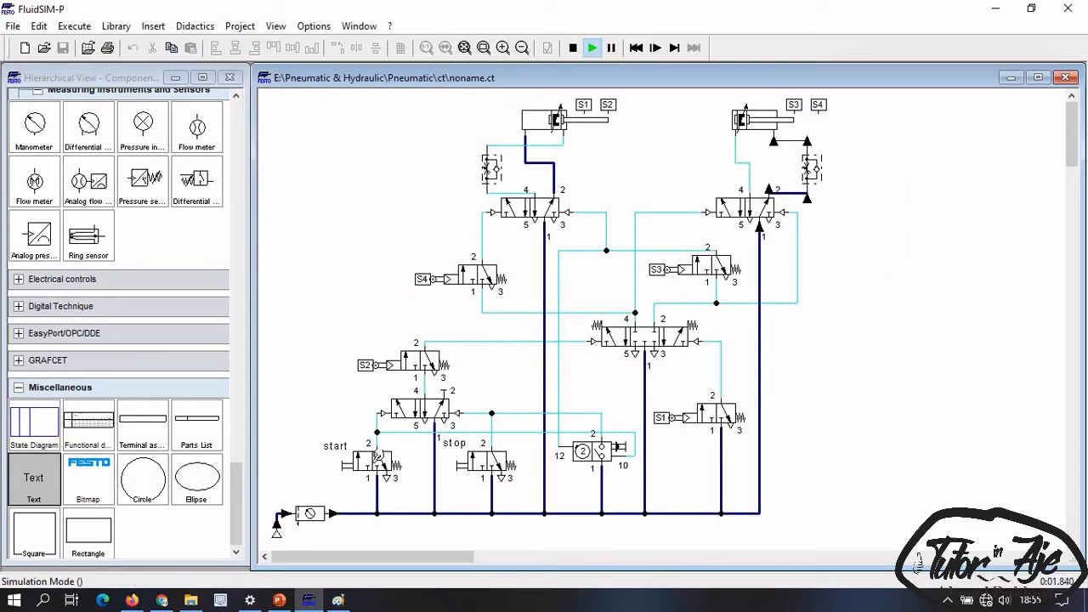
click(379, 459)
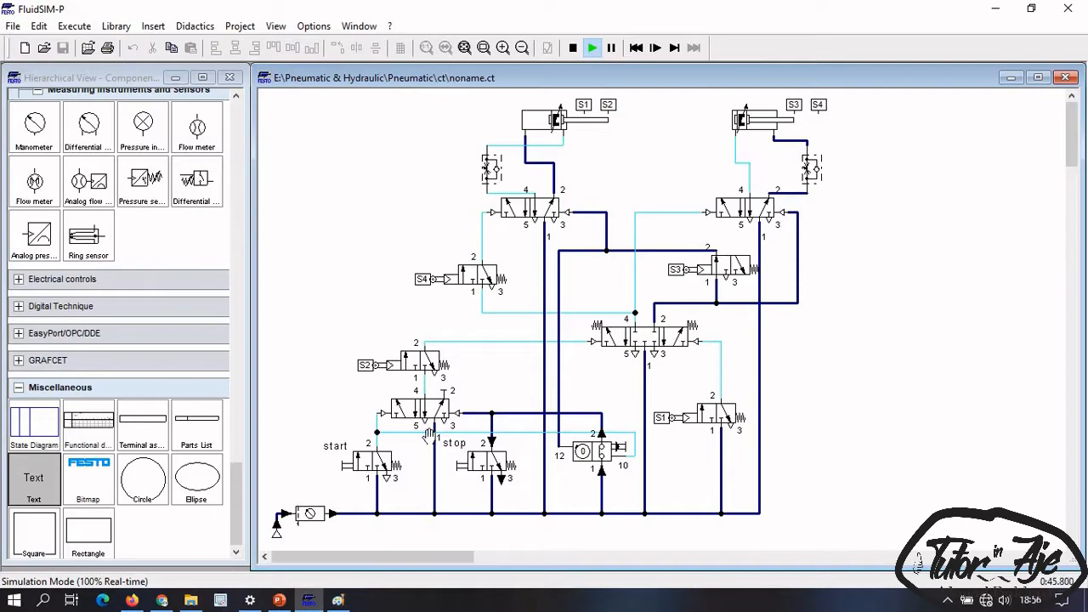
click(573, 49)
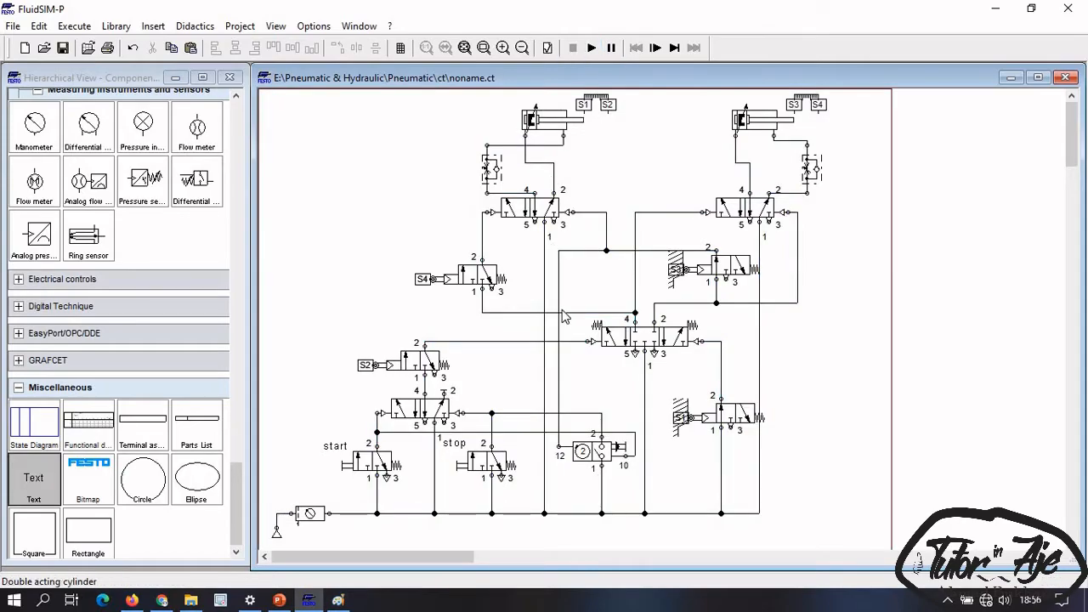
Step: Replace the counter's port 12 line with a connection to the line between the S2 valve and the 5/3-way valve's left pilot
click(581, 250)
key(Delete)
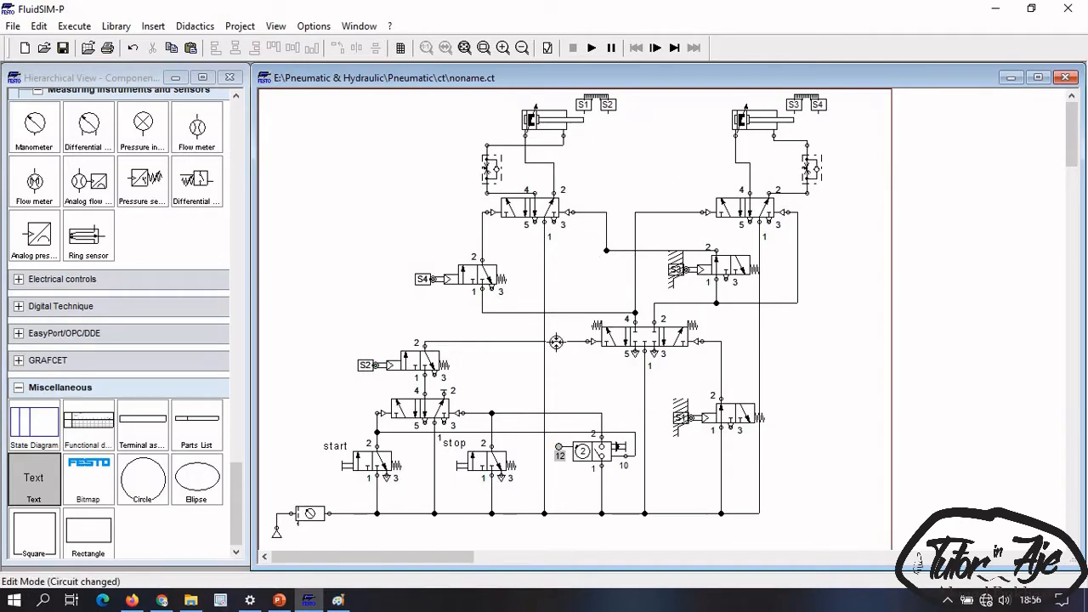
drag(556, 342, 558, 446)
Step: Simulate the circuit with port 12 fed from the S2 line, actuate the start valve to check the cycle count, and end the simulation
click(591, 48)
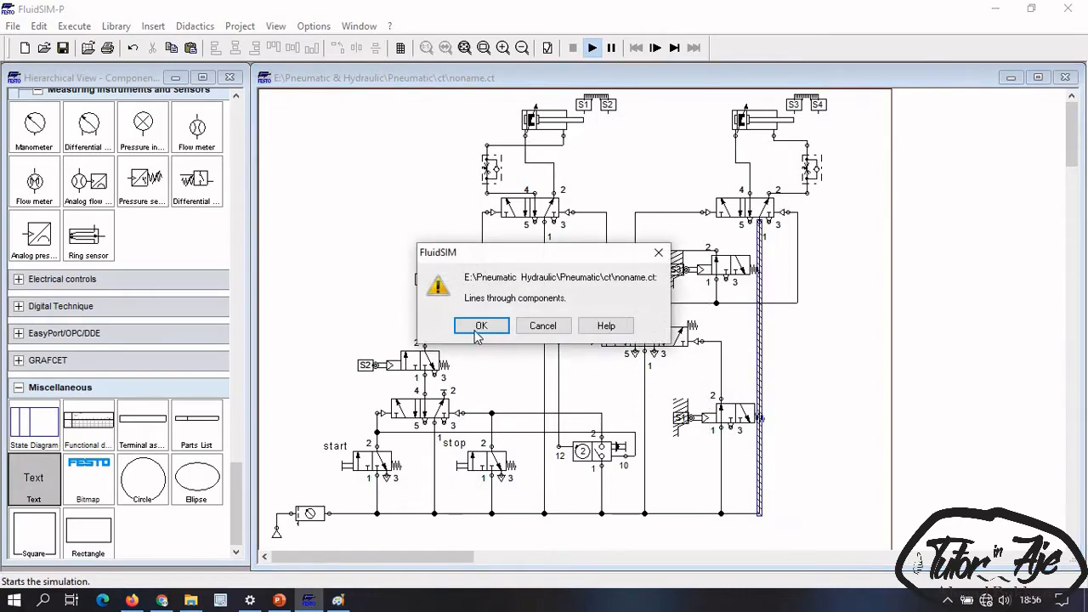
click(478, 328)
click(479, 330)
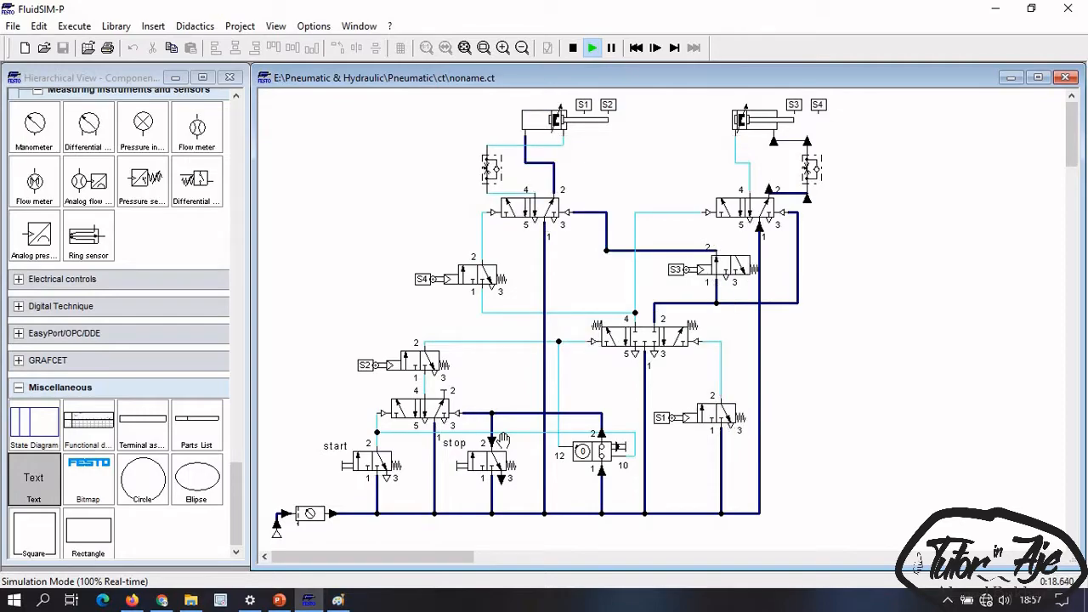
click(392, 445)
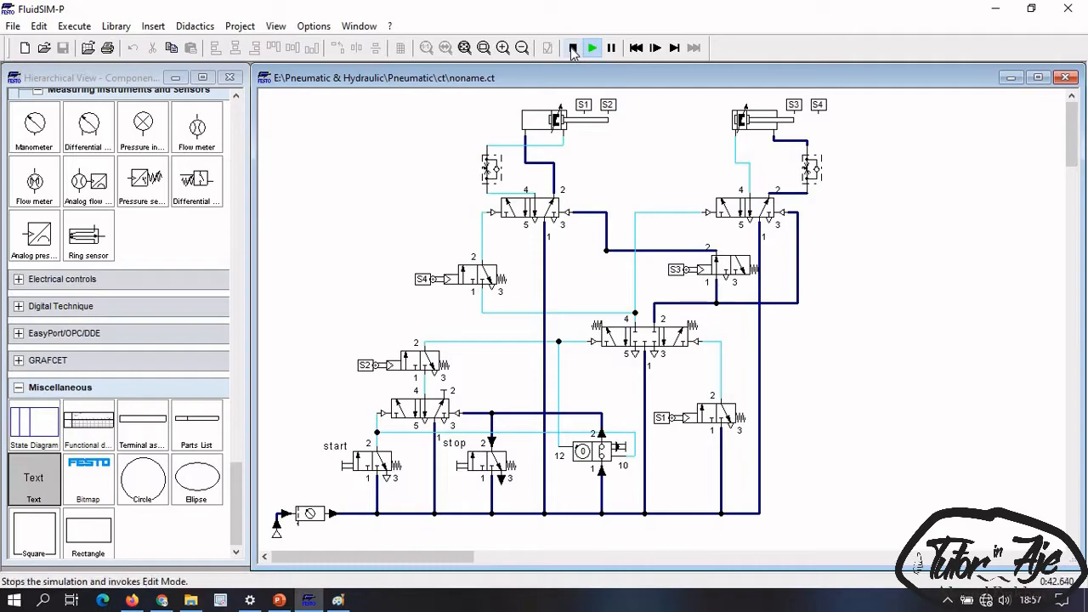
click(573, 49)
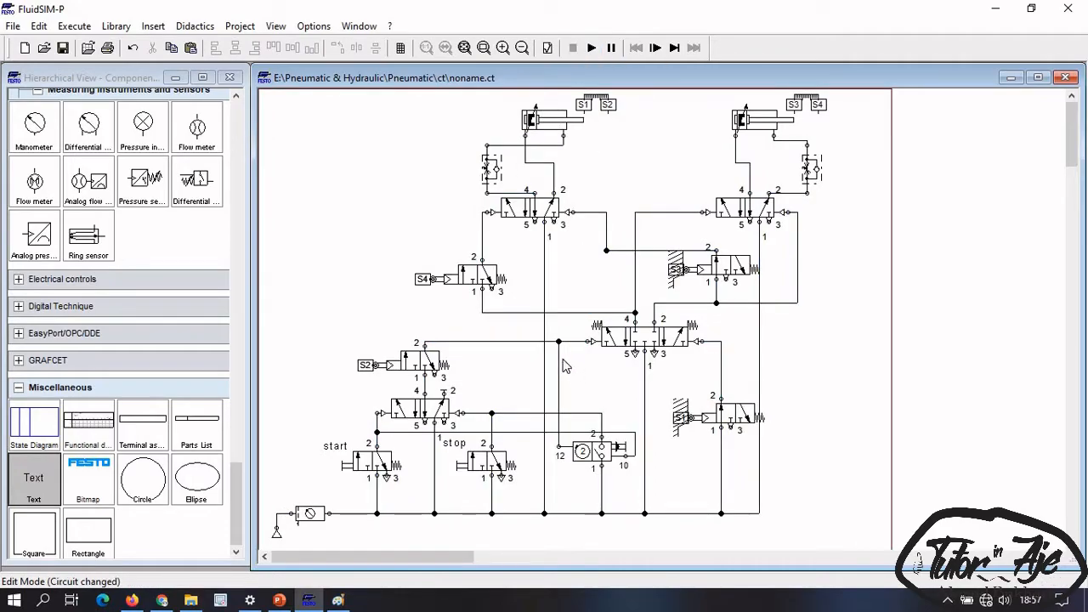
Step: Delete the counter's port 12 line to S2, reconnect port 12 to the S3 output junction, and shift the new line slightly right
double_click(558, 355)
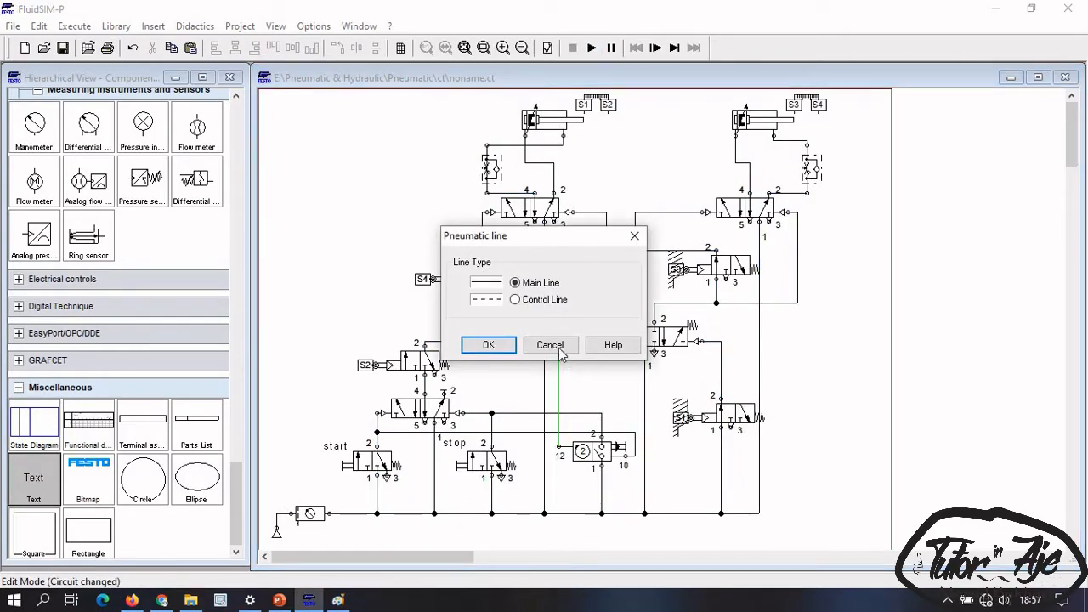
click(550, 345)
key(Delete)
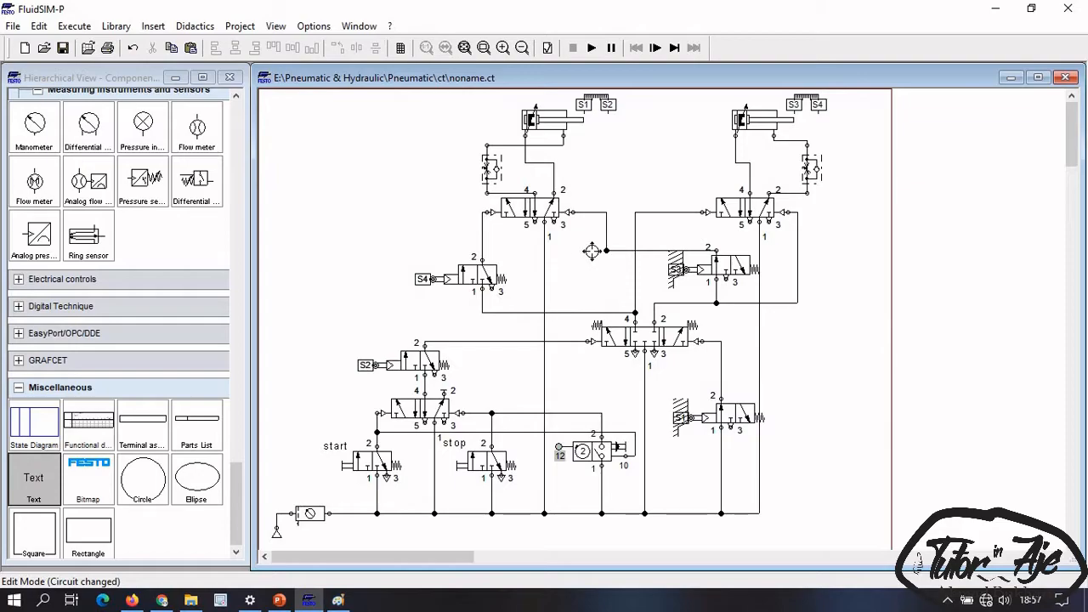
drag(605, 252, 558, 446)
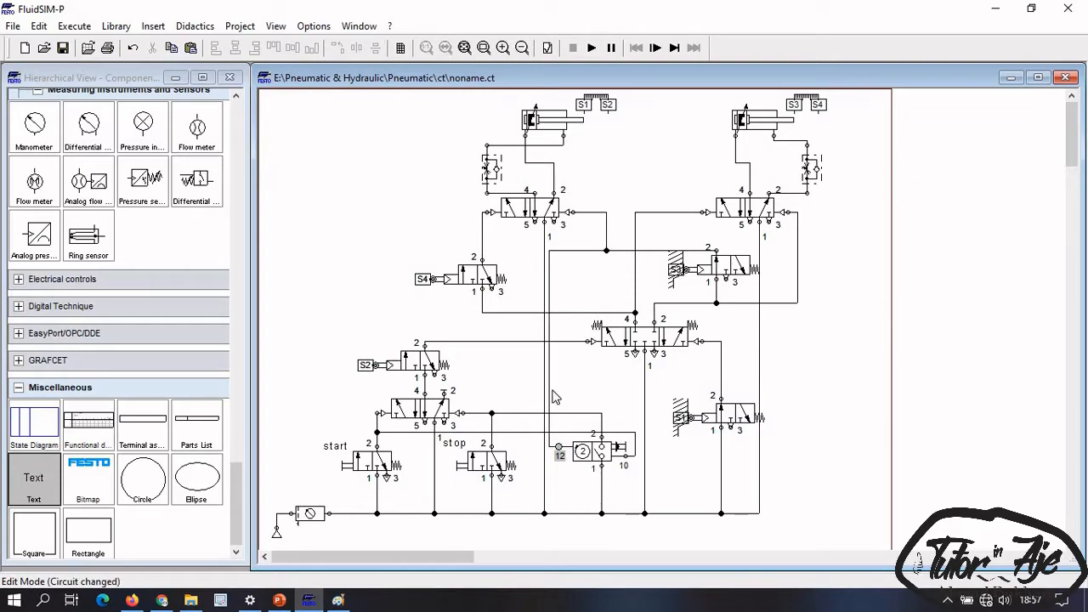
drag(549, 383, 554, 384)
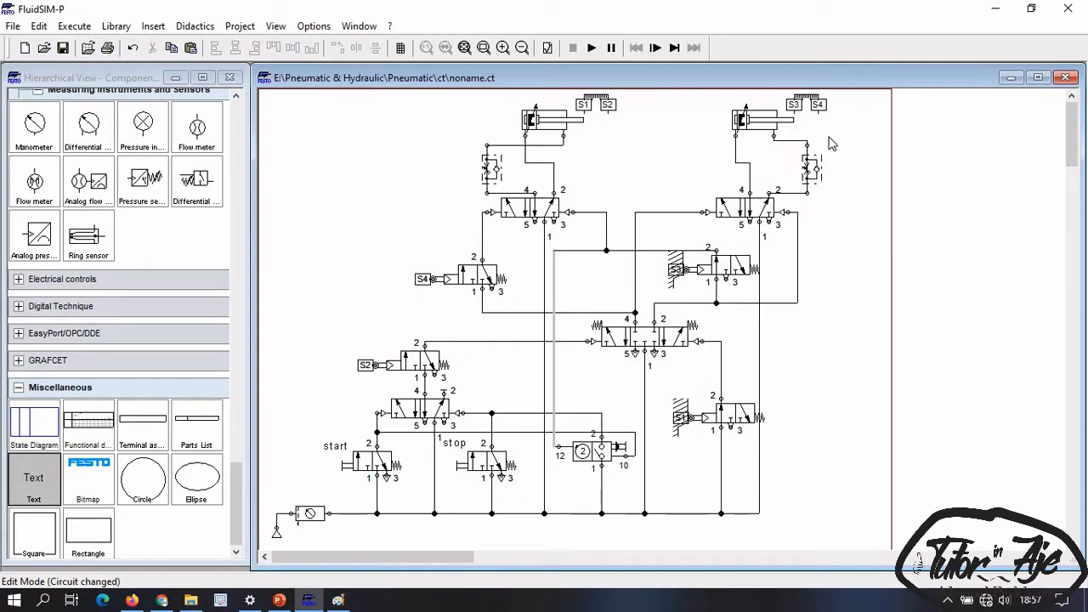
Step: Simulate the circuit with port 12 fed from the S3 output, actuate the start valve to check the cycle count, and end the simulation
click(591, 48)
click(487, 326)
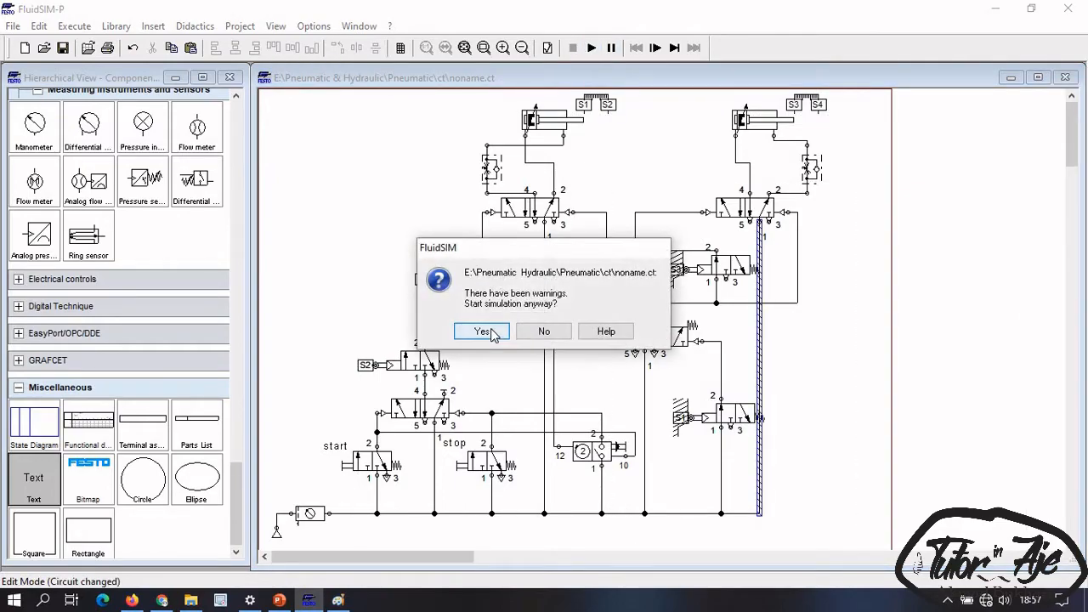
click(482, 331)
click(368, 459)
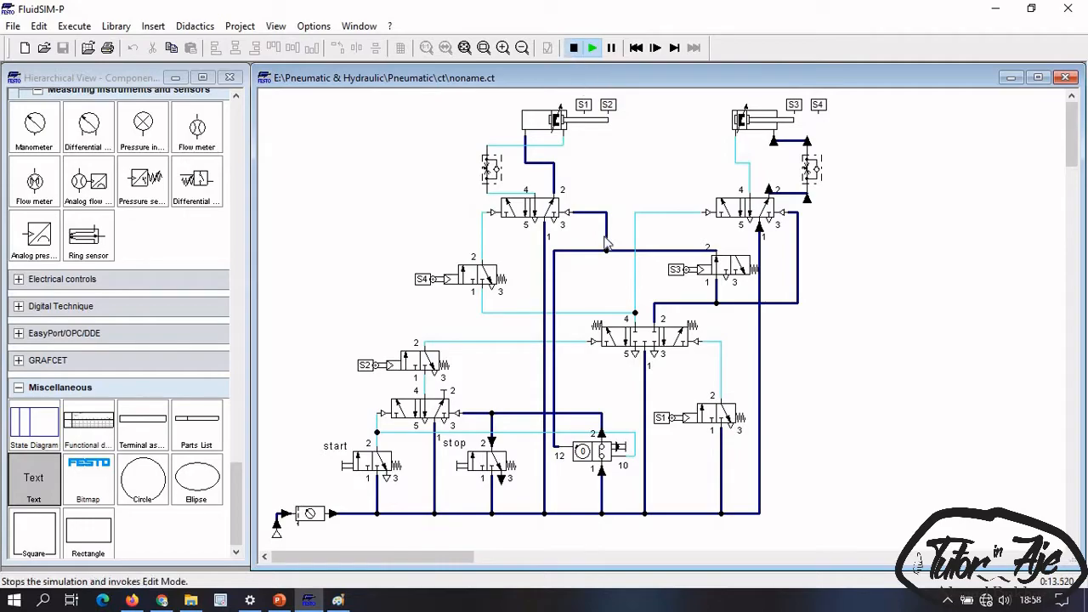
click(572, 48)
Step: Set the pneumatic counter to 6 pulses and simulate the circuit until the counted cycles finish
double_click(582, 457)
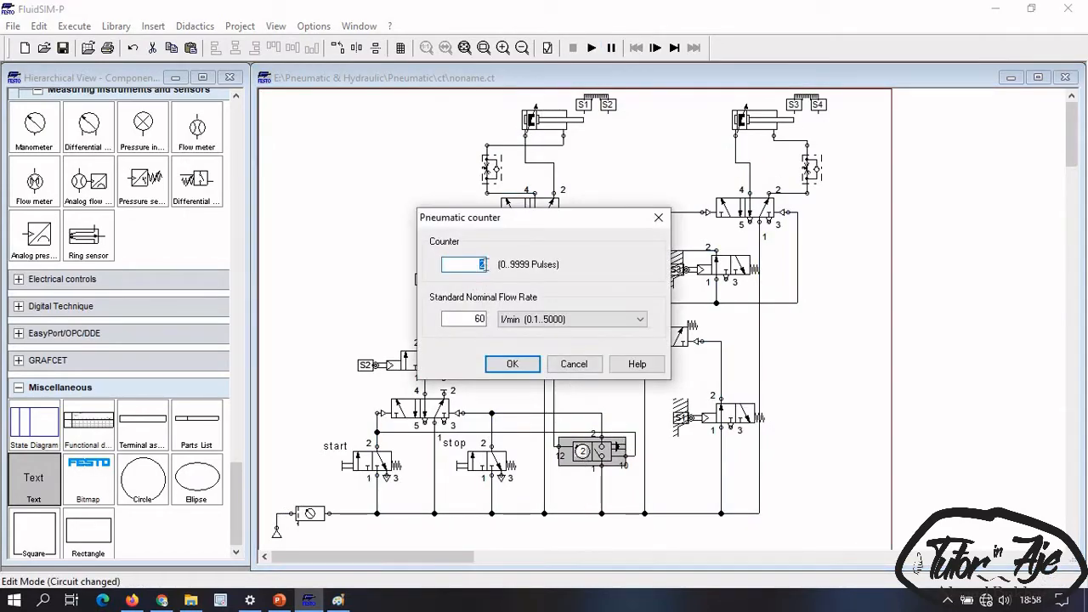
key(Return)
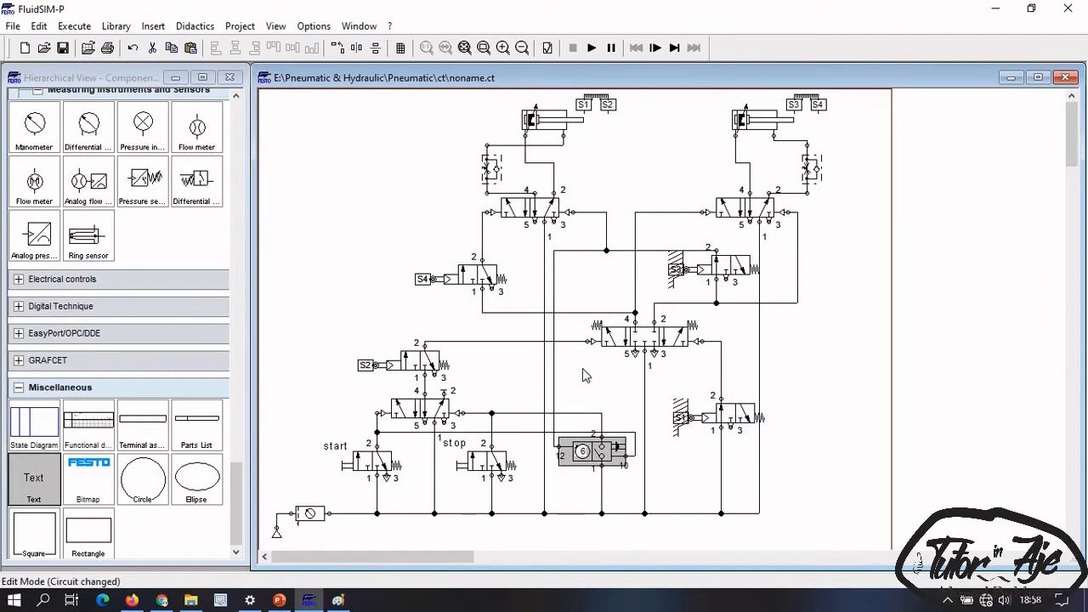
click(592, 50)
click(491, 323)
click(493, 326)
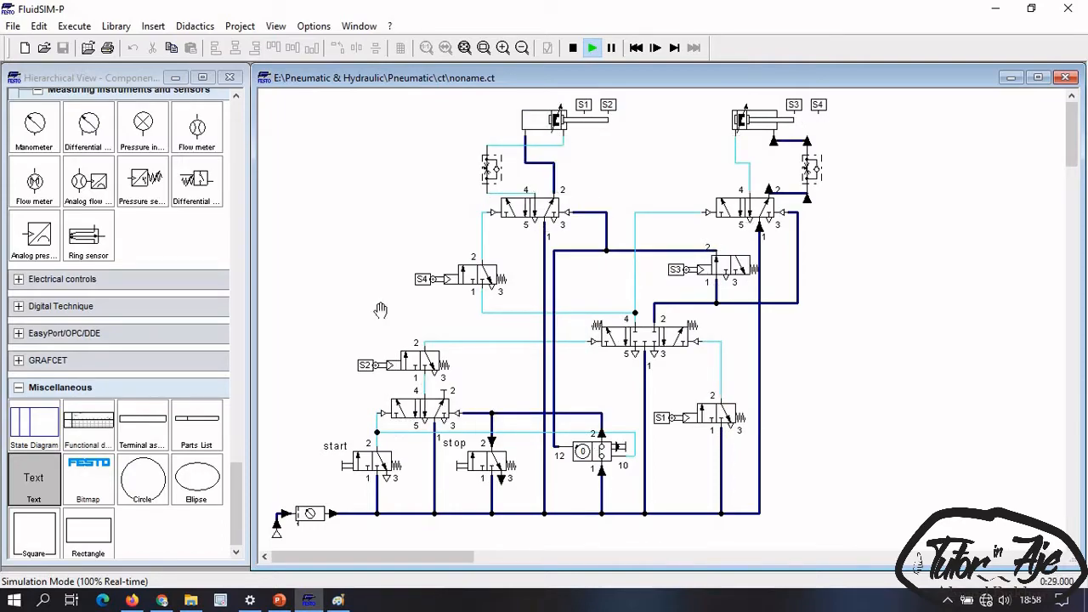
click(574, 48)
Step: Simulate the circuit again, testing the start valve, the stop valve during the cycle, and a restart with the start valve
click(592, 47)
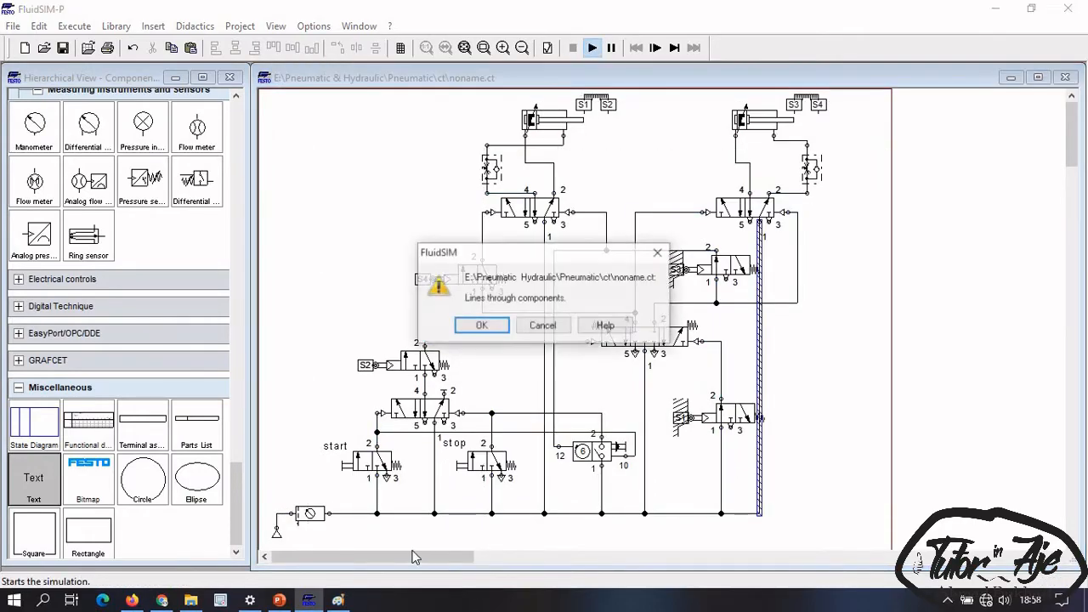
click(481, 326)
click(482, 328)
click(375, 462)
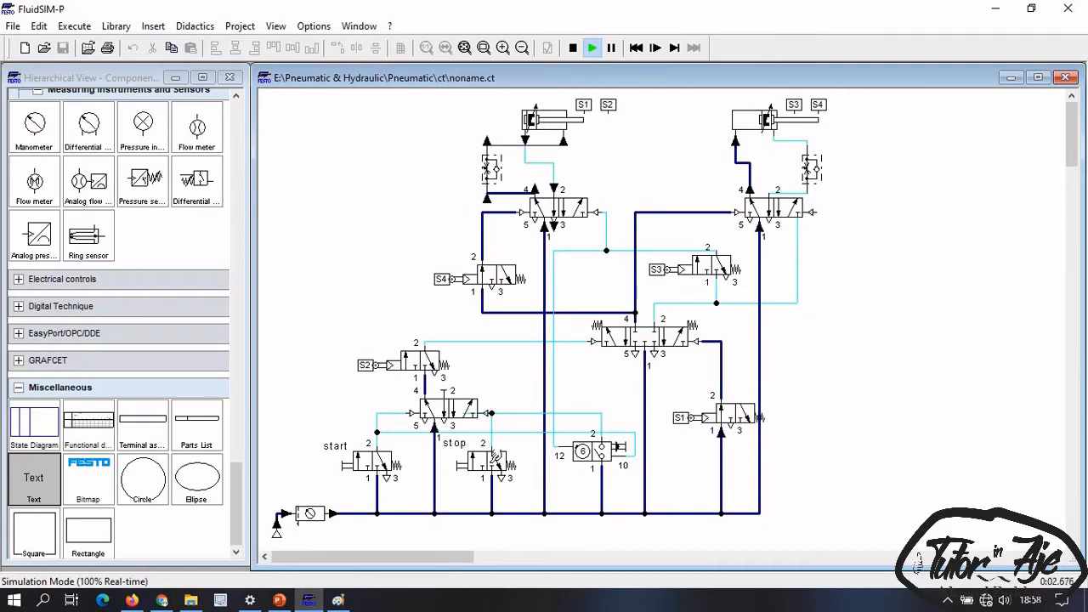
click(494, 457)
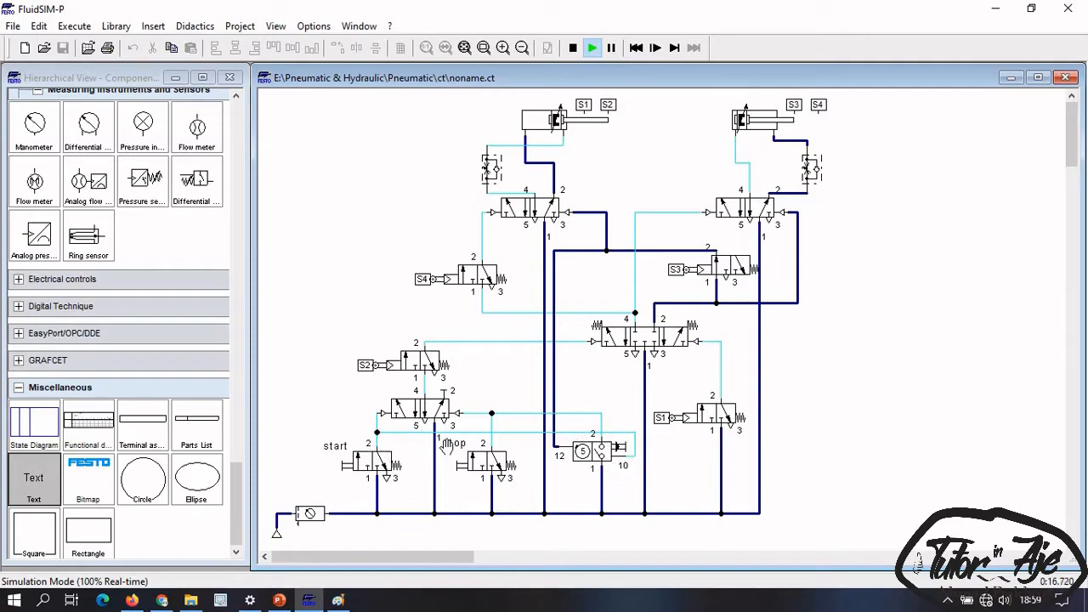
click(374, 460)
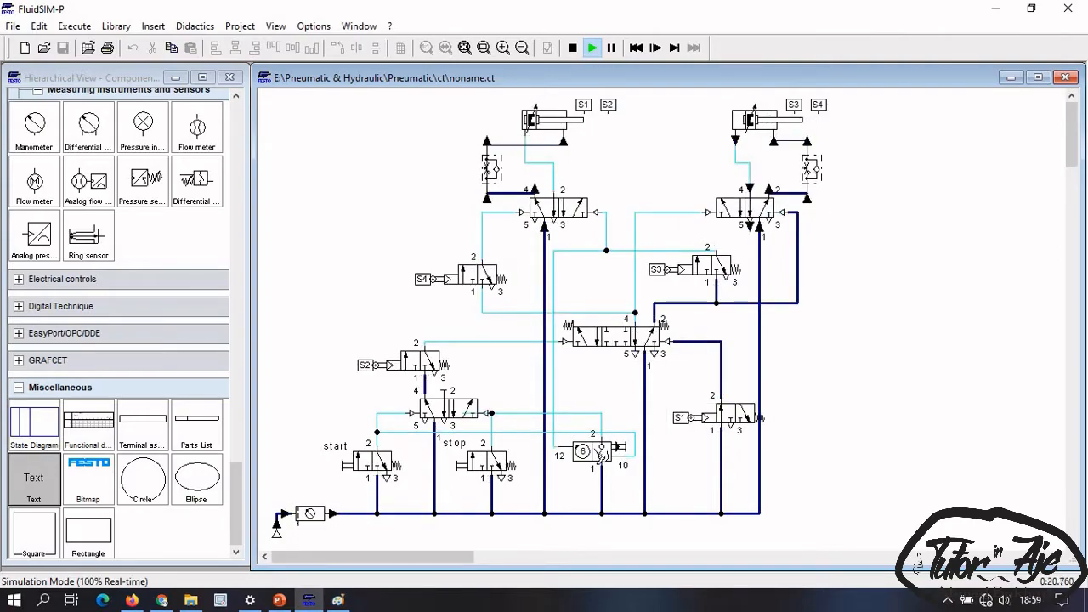
click(575, 47)
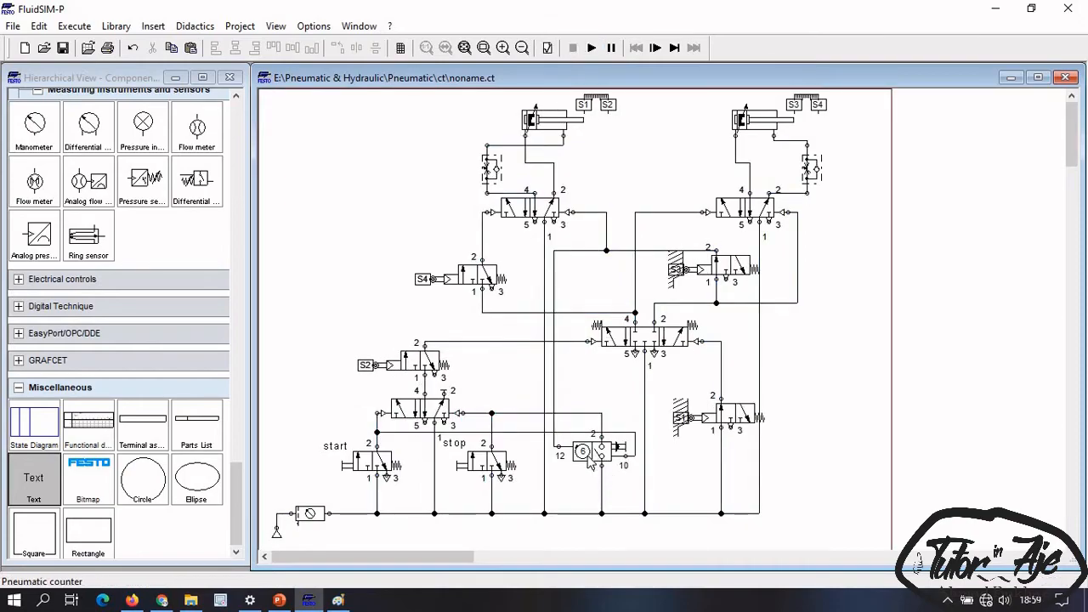
Step: Set the pneumatic counter to 2 pulses
double_click(595, 457)
text(4)
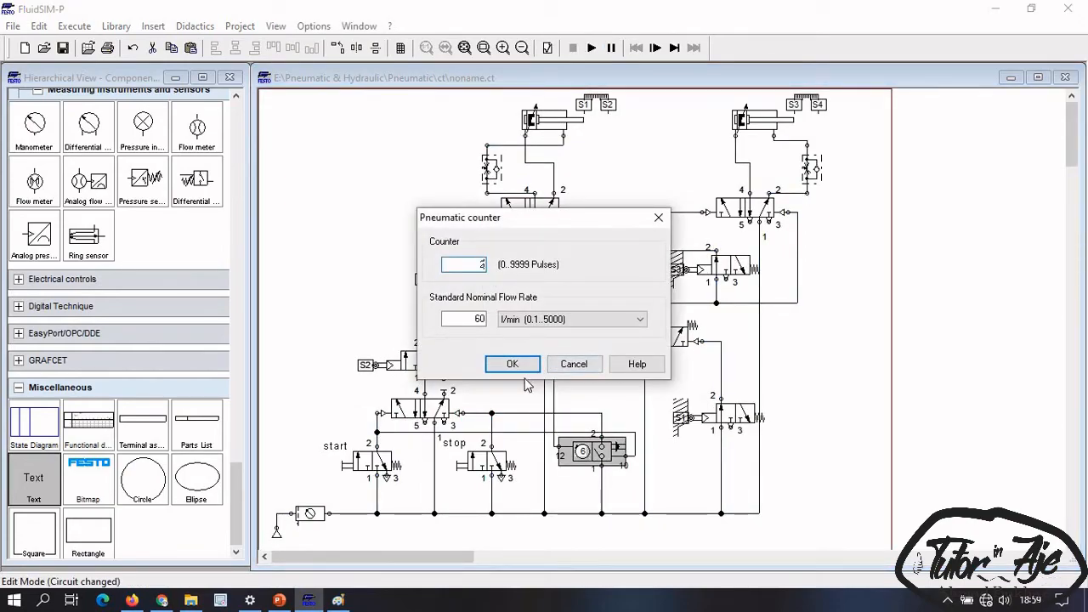
click(512, 364)
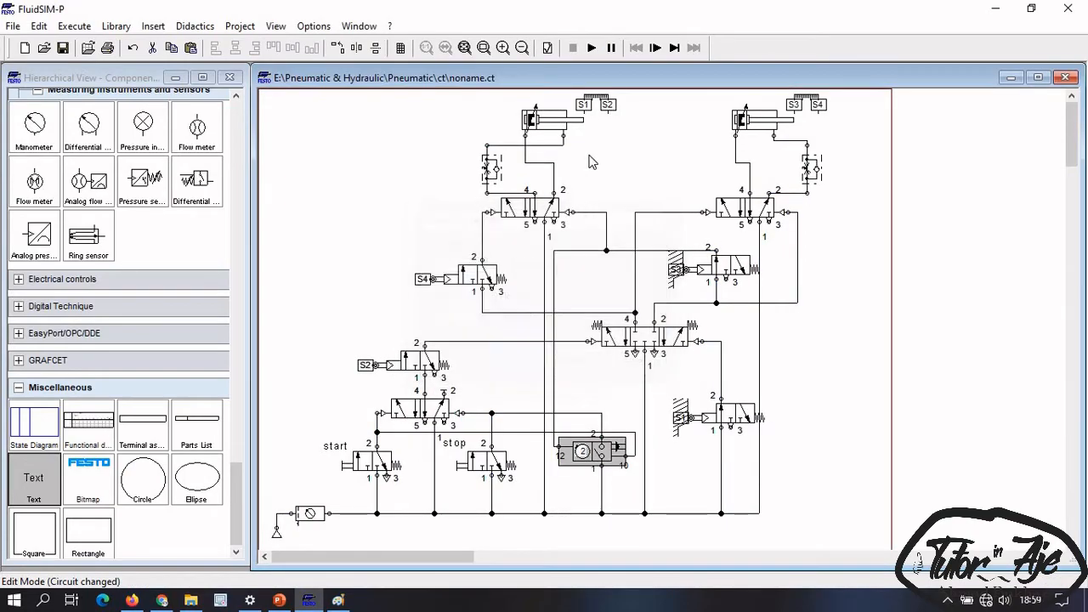
Step: Simulate the circuit with the two-pulse counter setting, actuating the start valve and actuating it again once the cylinders stop
click(592, 48)
click(502, 329)
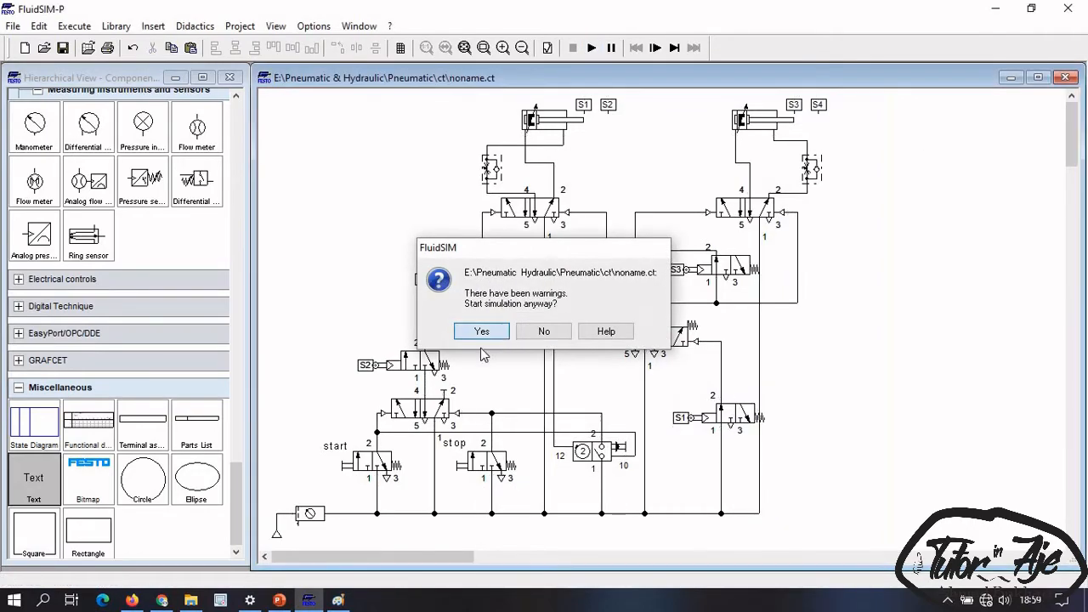
click(502, 329)
click(370, 451)
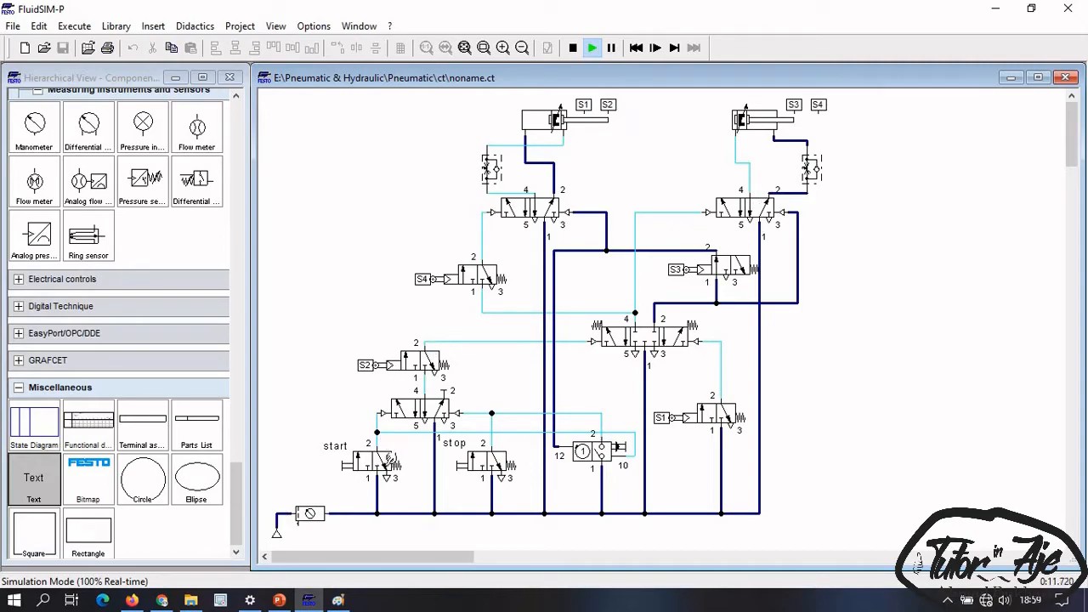
click(391, 463)
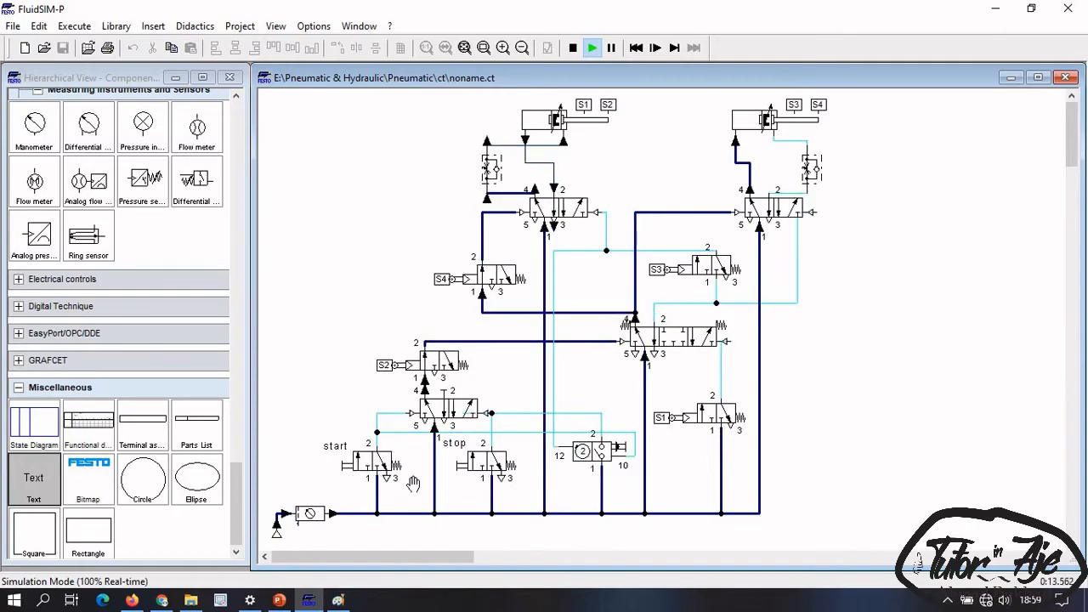